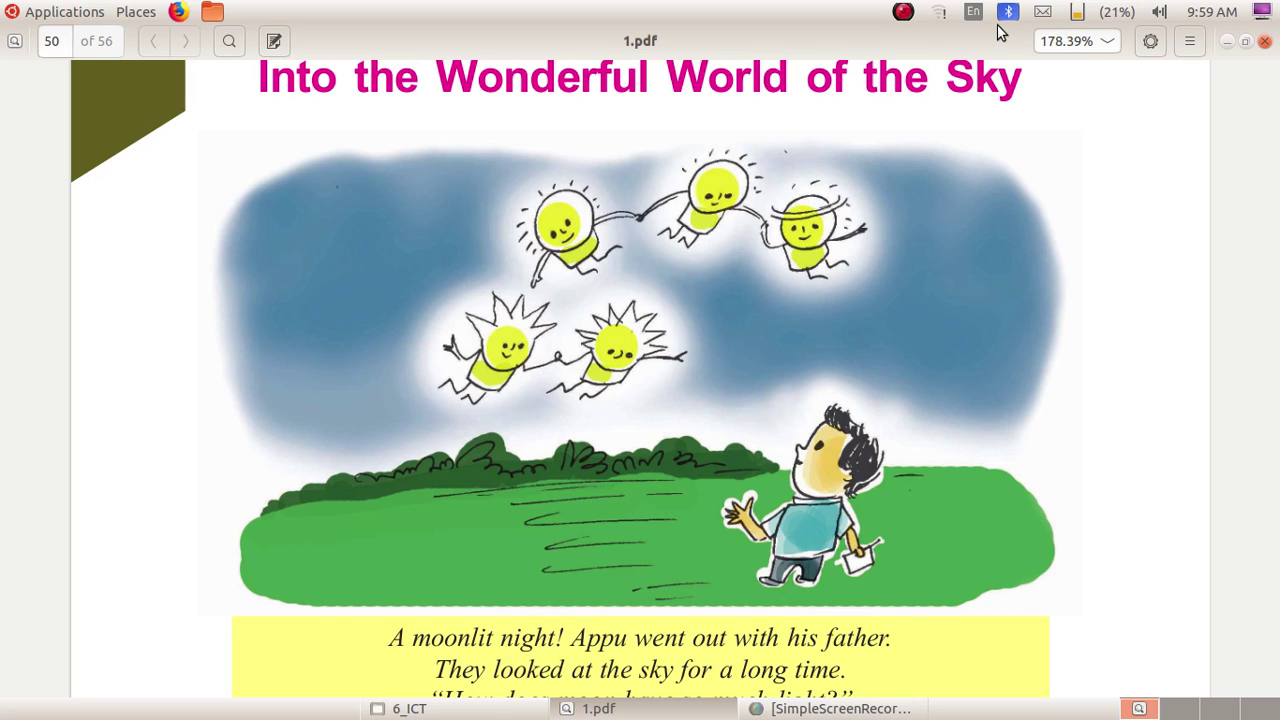
Step: Launch Stellarium from the installed education applications
left_click(74, 14)
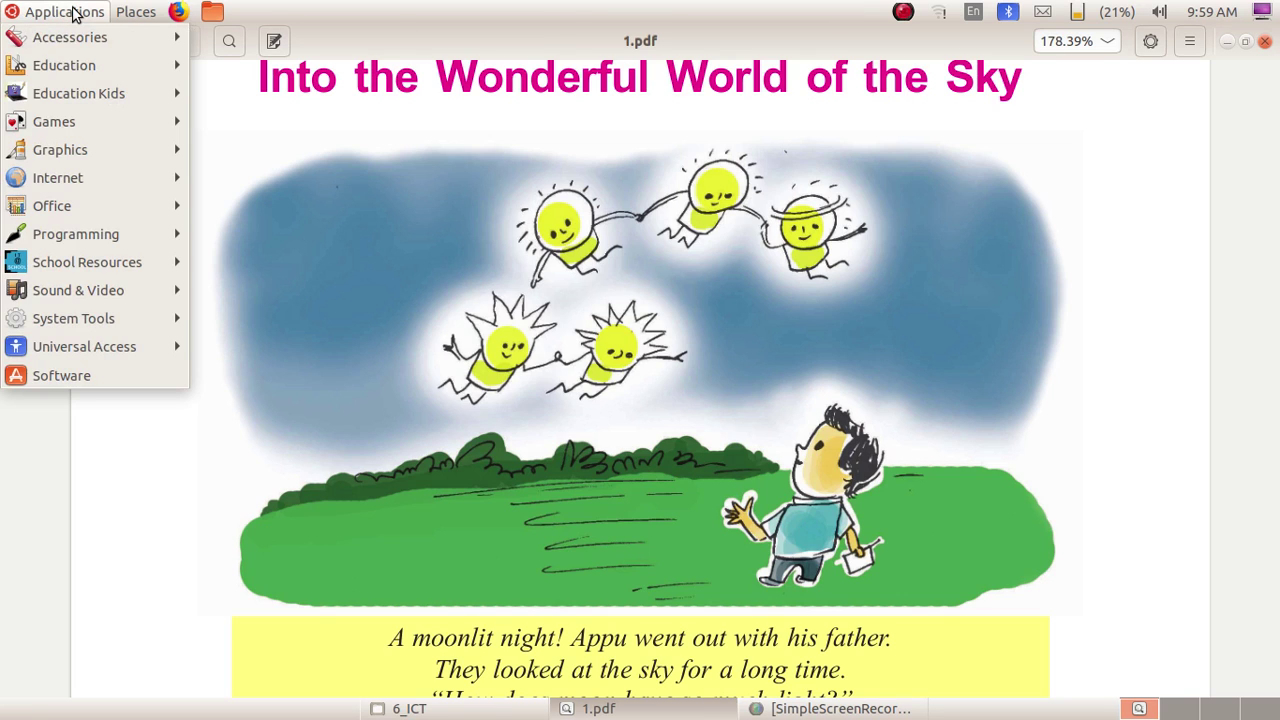
mouse_move(85, 63)
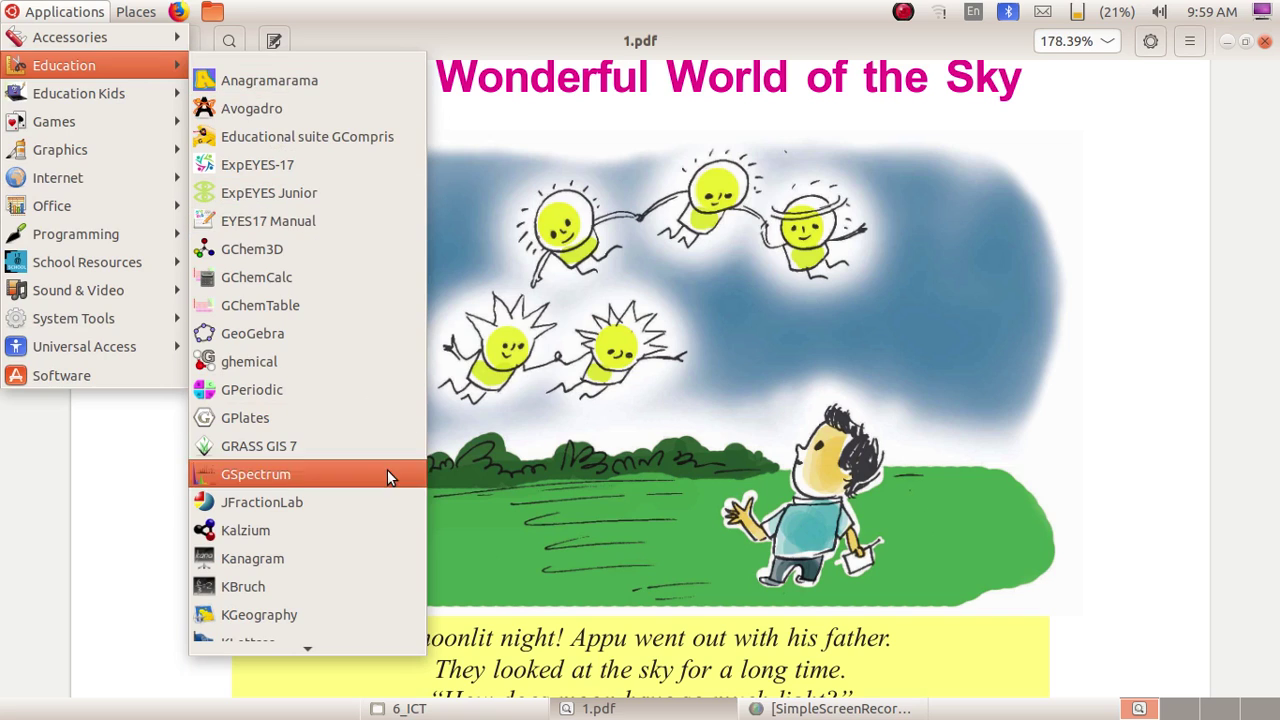
mouse_move(308, 649)
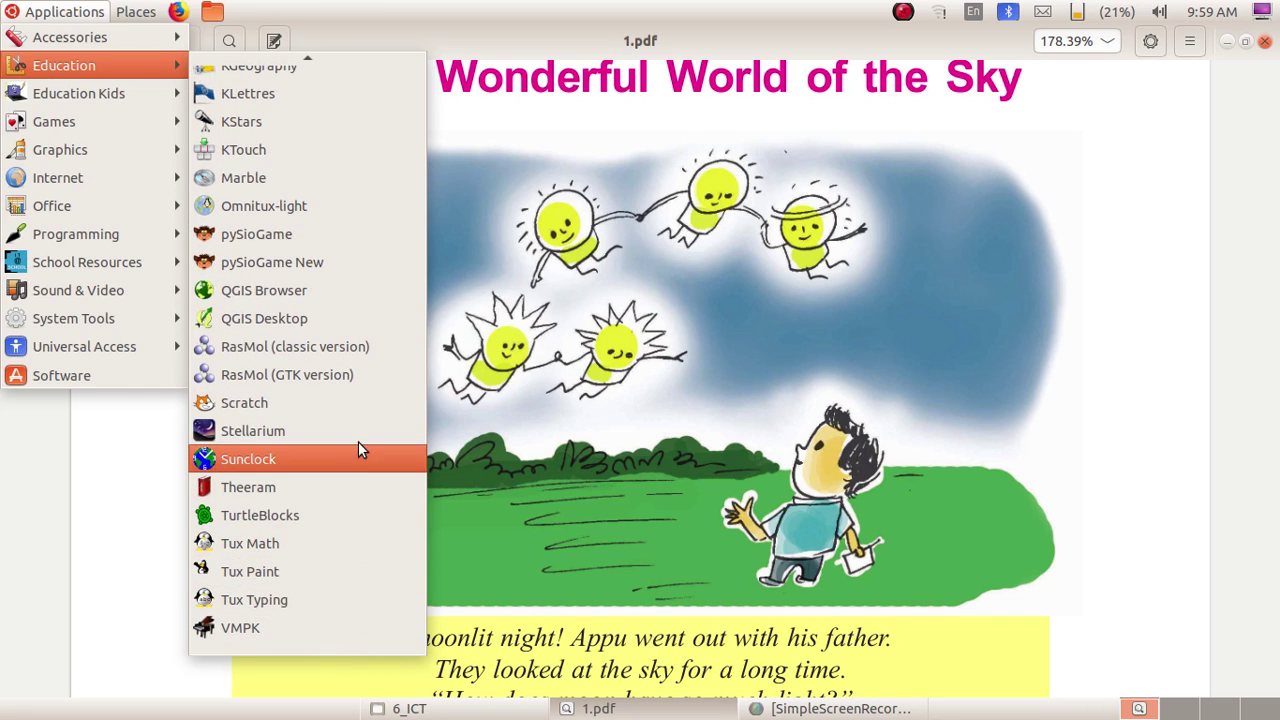
left_click(358, 437)
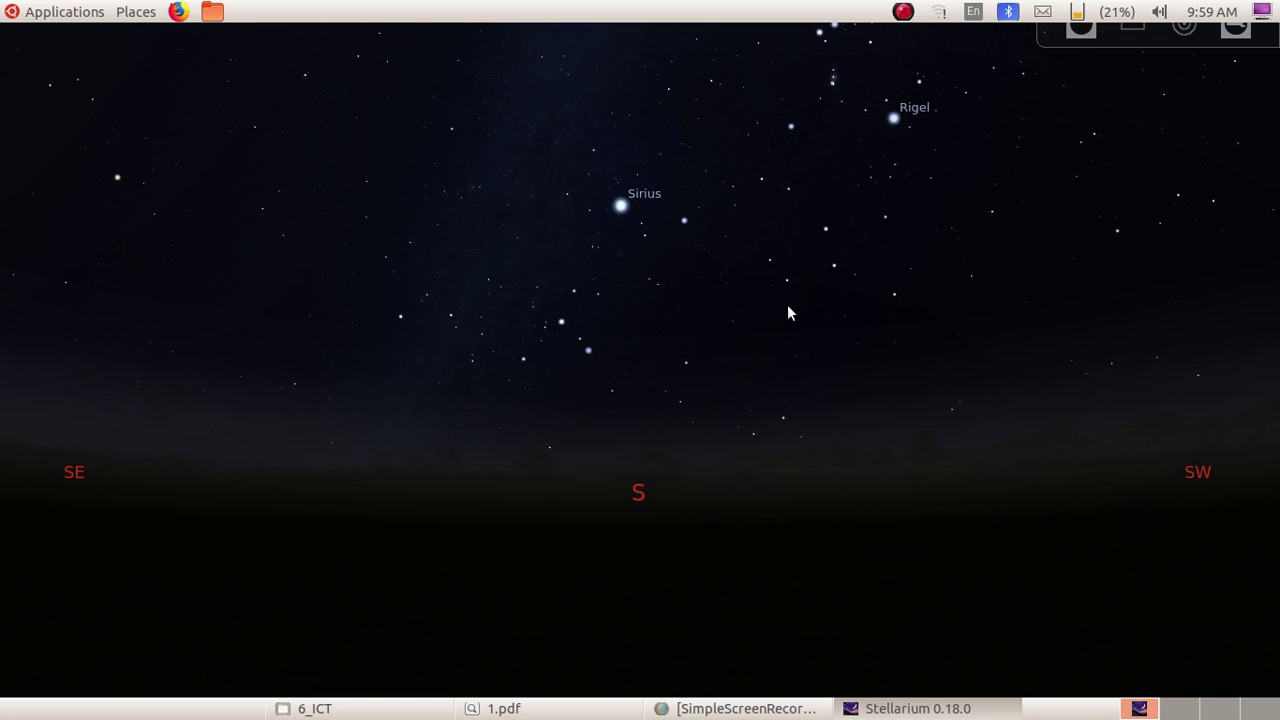
Step: Examine Stellarium's two hidden toolbars and their tools, and quit the program
mouse_move(580, 648)
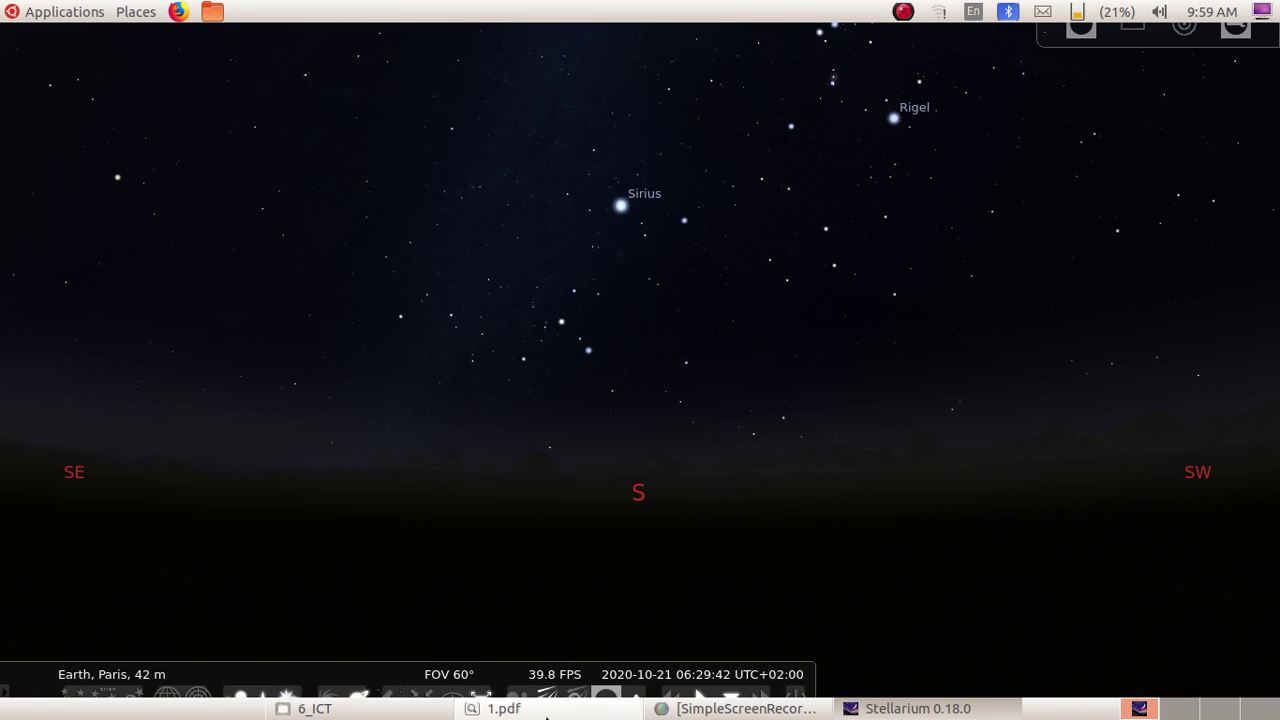
mouse_move(55, 712)
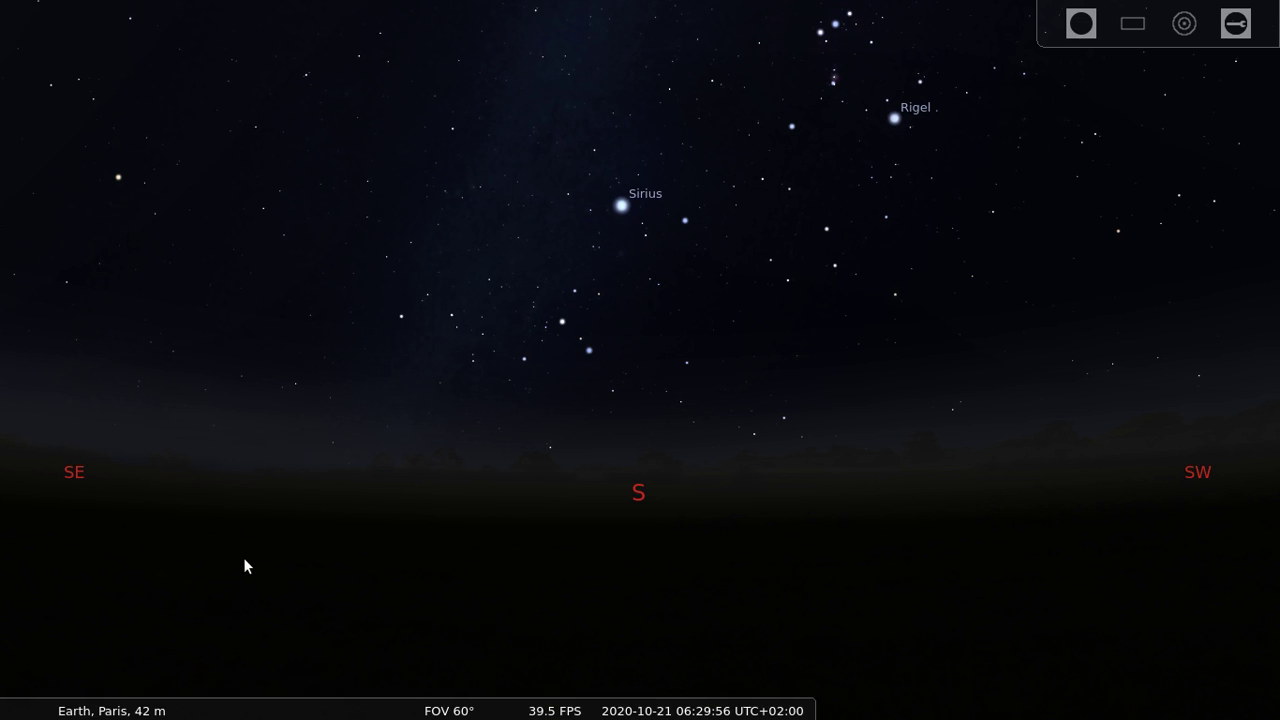
mouse_move(26, 674)
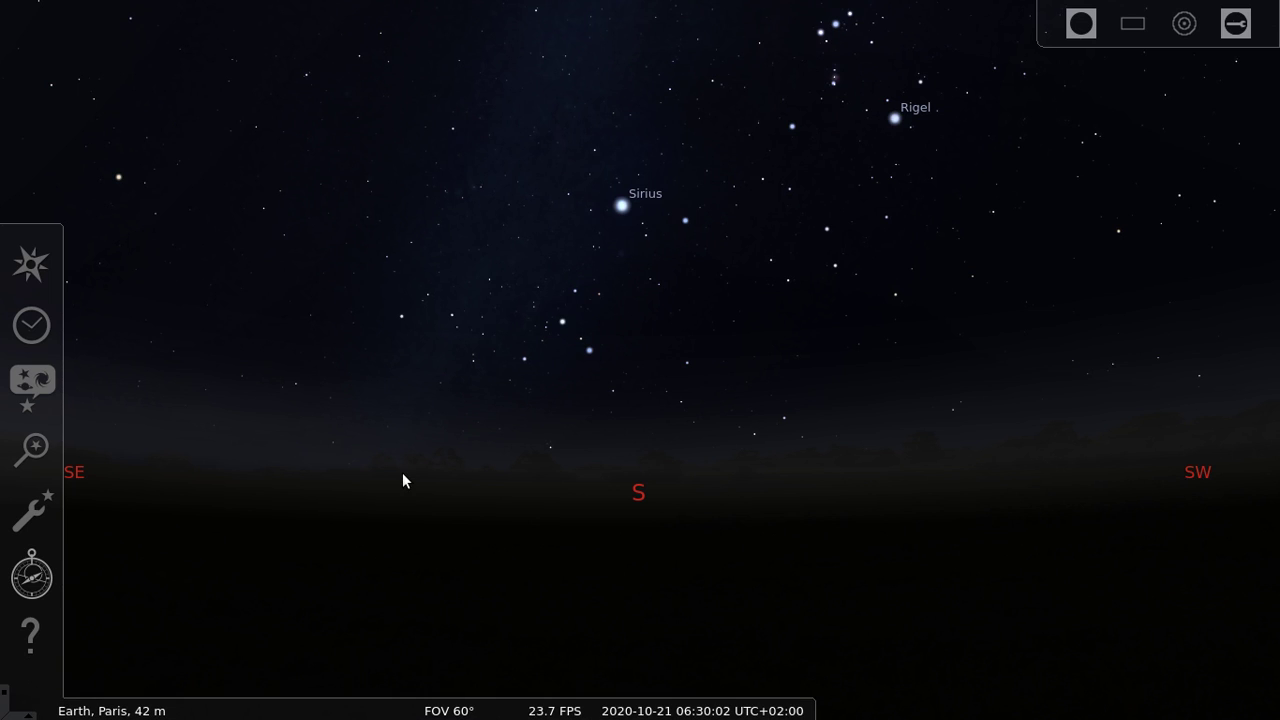
mouse_move(97, 713)
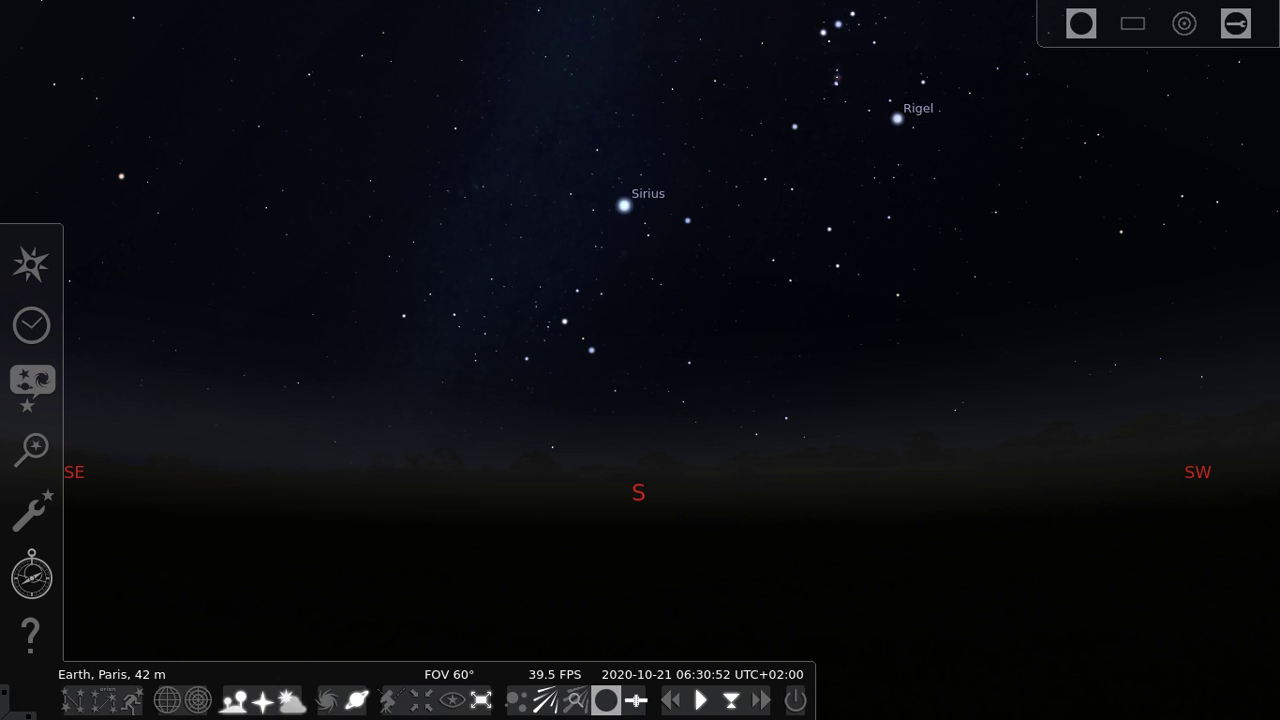
left_click(795, 700)
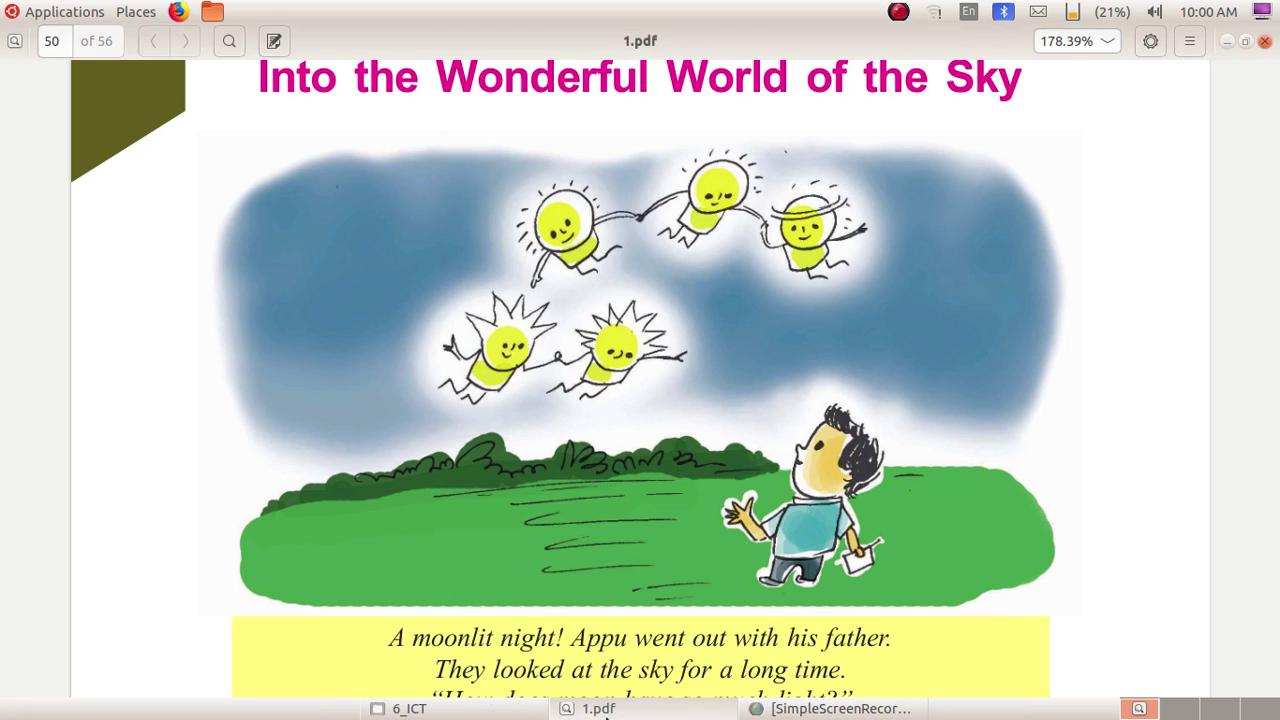
Step: Go to the moon observation activity on page 51 of the PDF textbook and launch Stellarium again
scroll(695, 513, "down", 10)
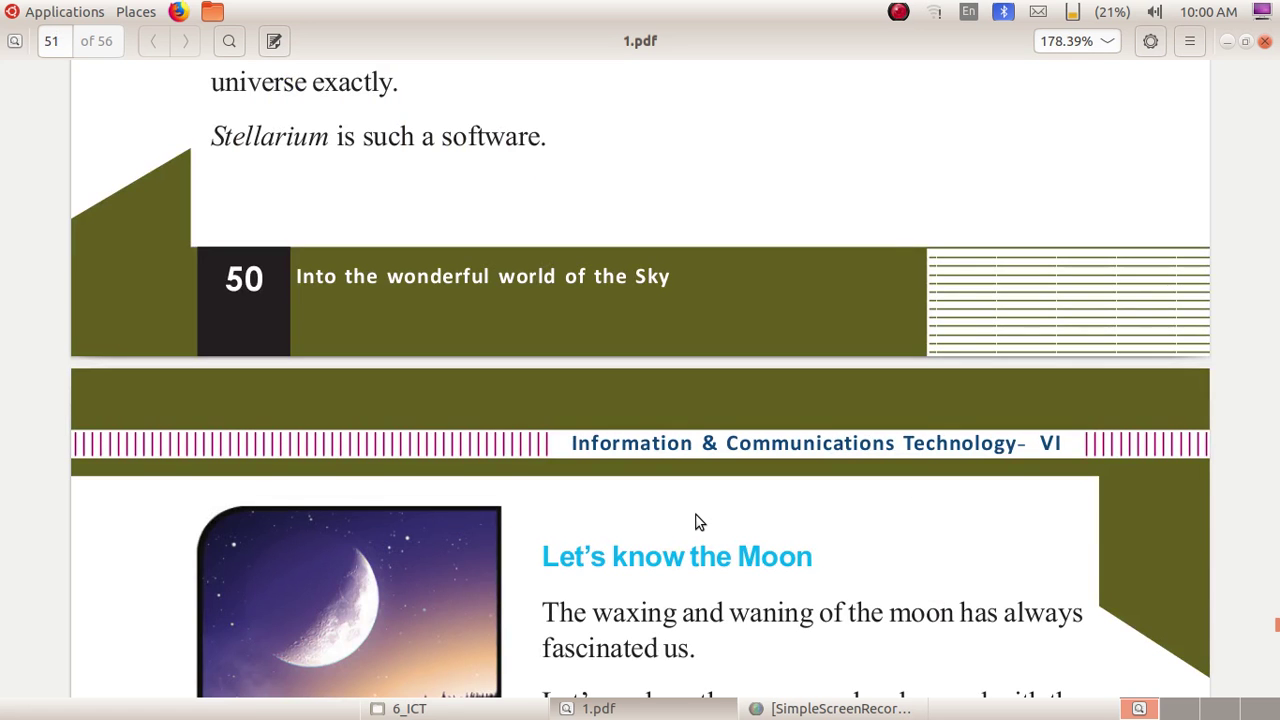
scroll(698, 521, "down", 5)
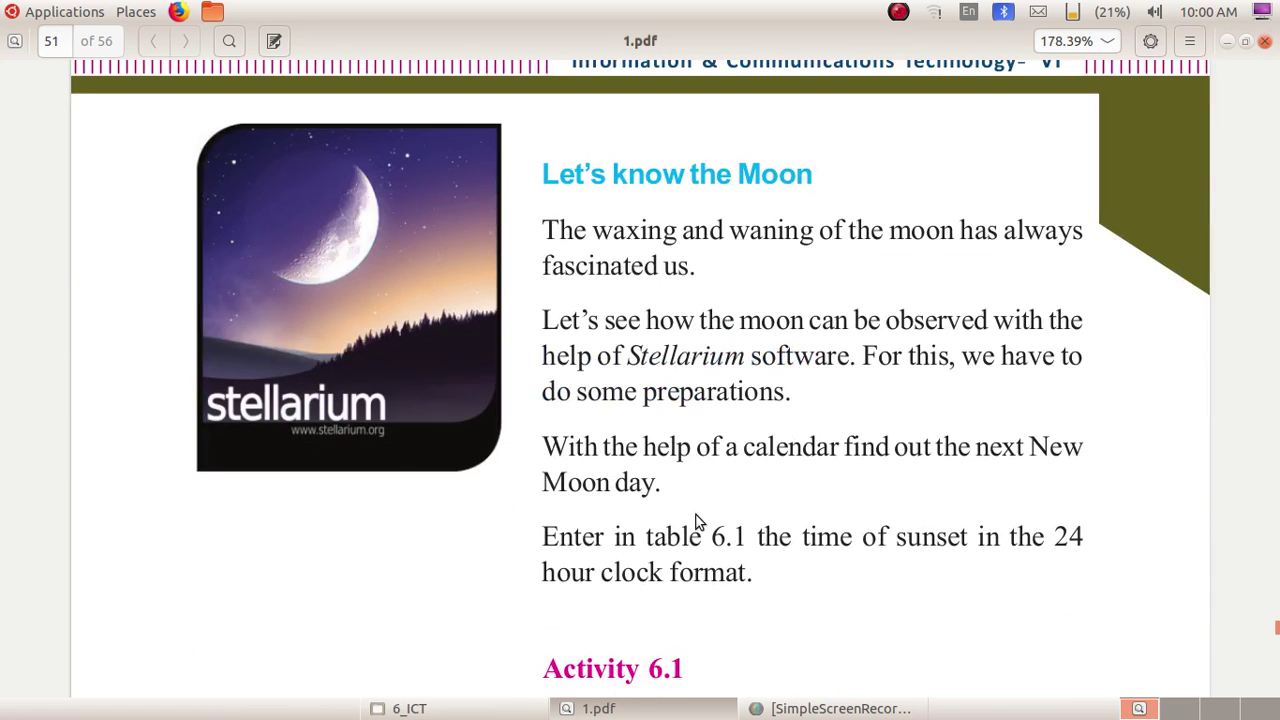
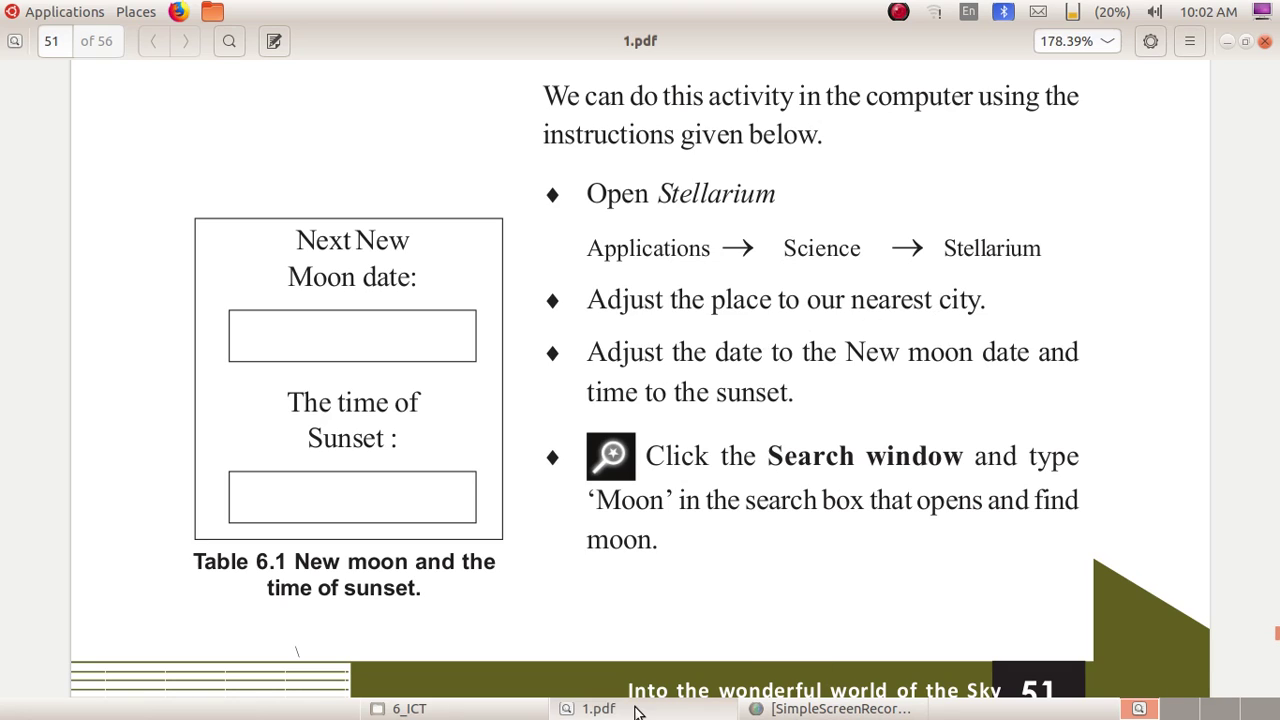
left_click(70, 20)
mouse_move(128, 65)
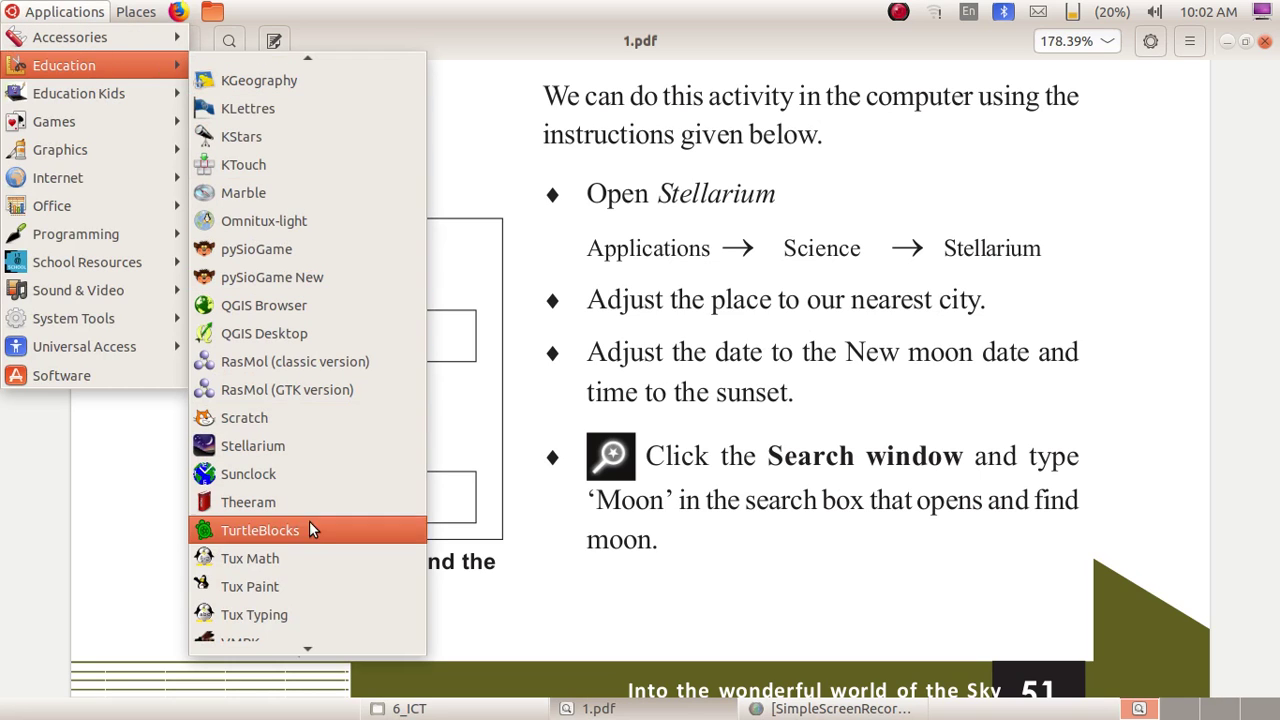
left_click(411, 451)
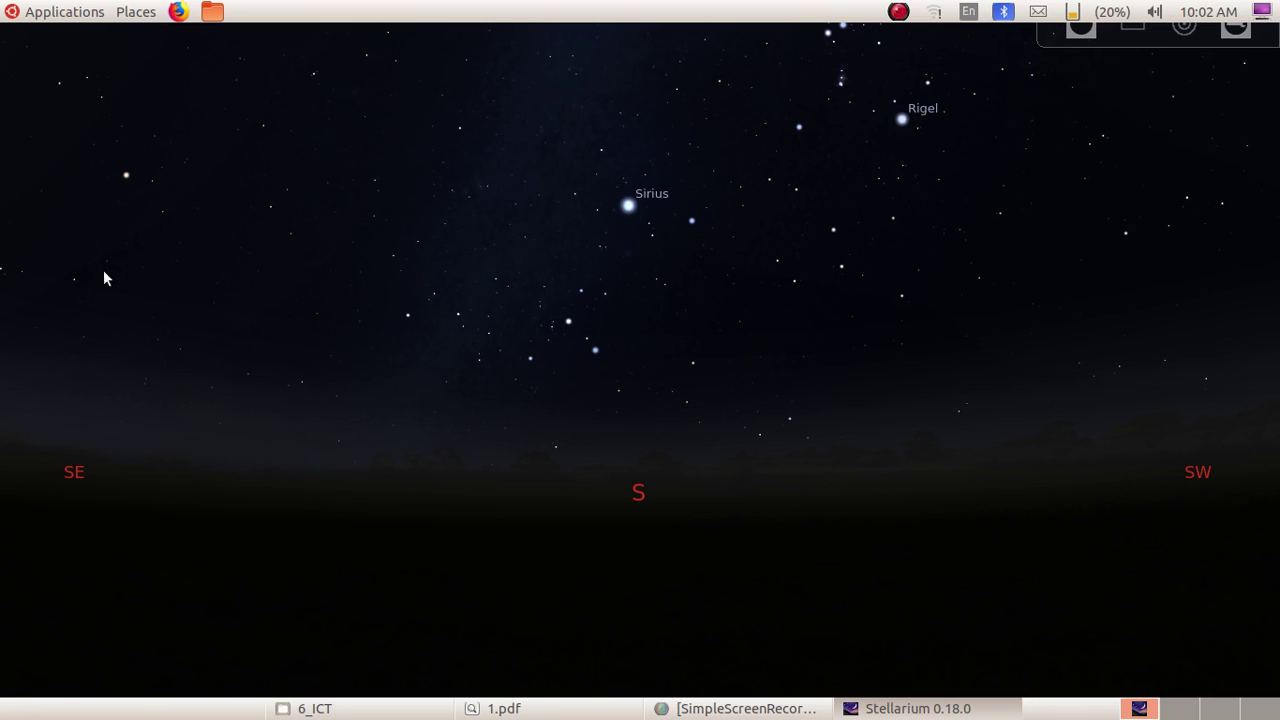
Step: Search the location list for "thir", set the observing location to Thiruvananthapuram, India, and close the location window
mouse_move(30, 282)
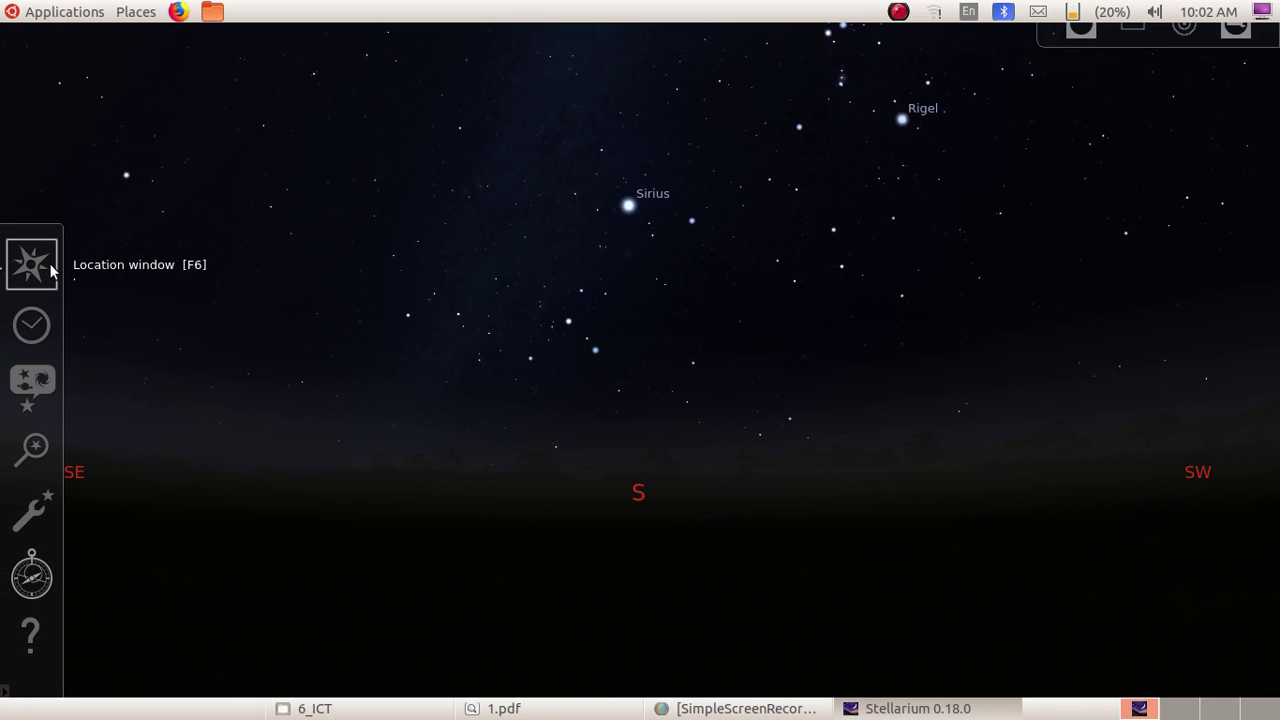
left_click(49, 263)
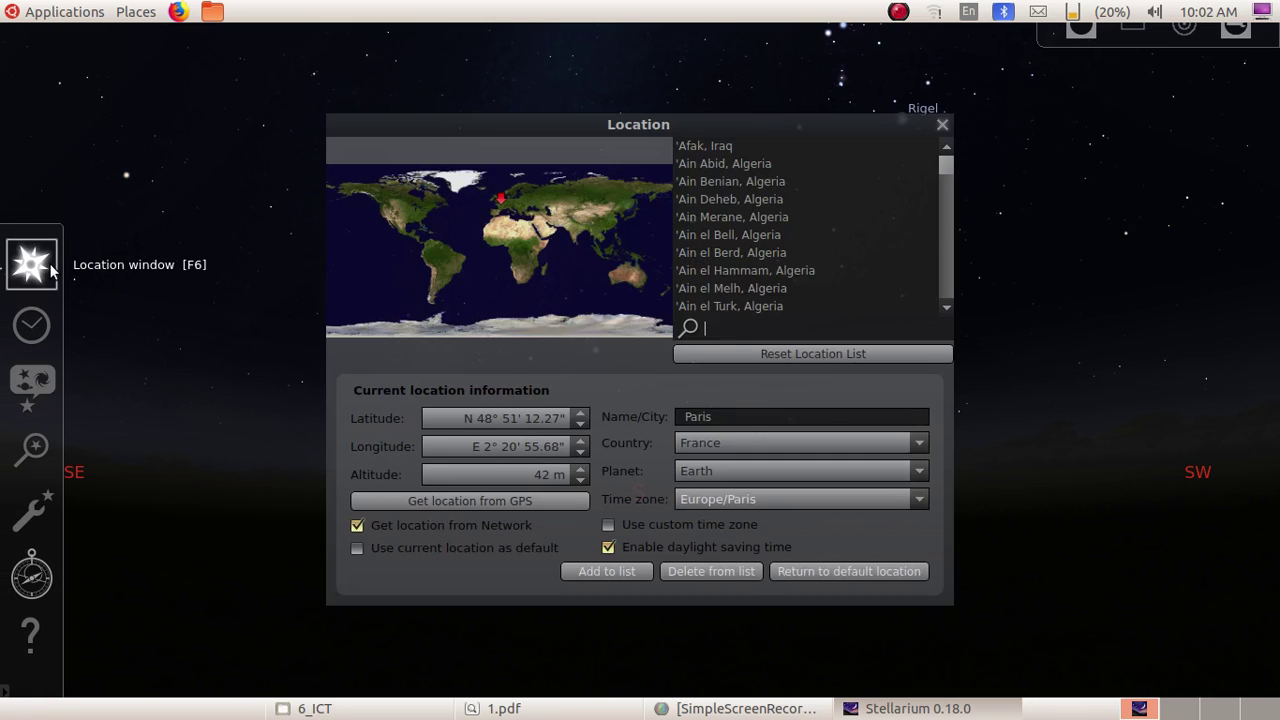
left_click(759, 334)
type("t")
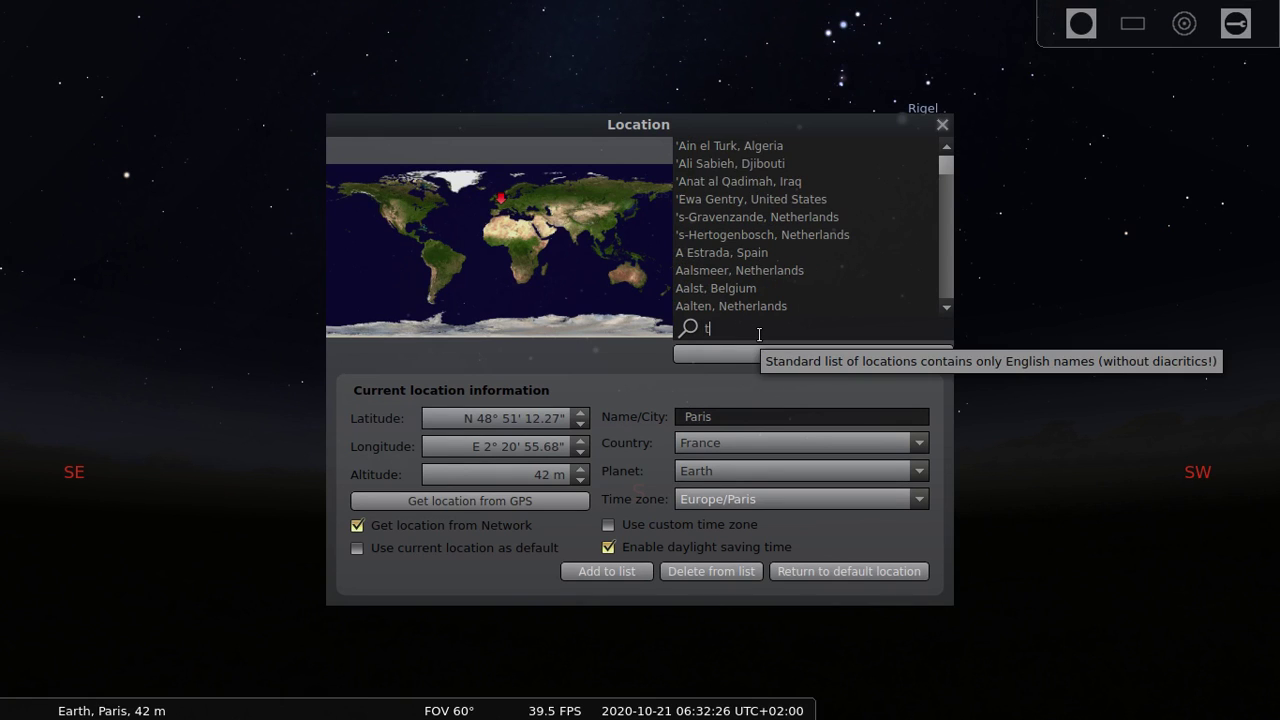
type("hi")
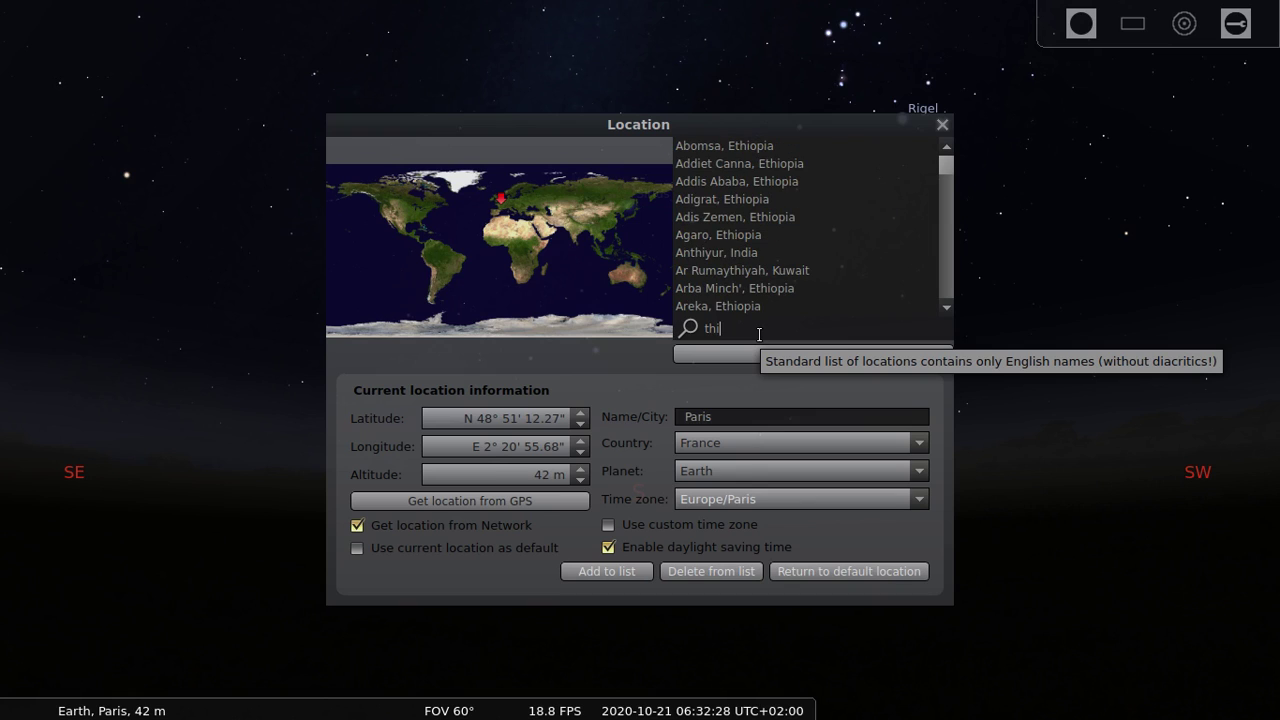
type("r")
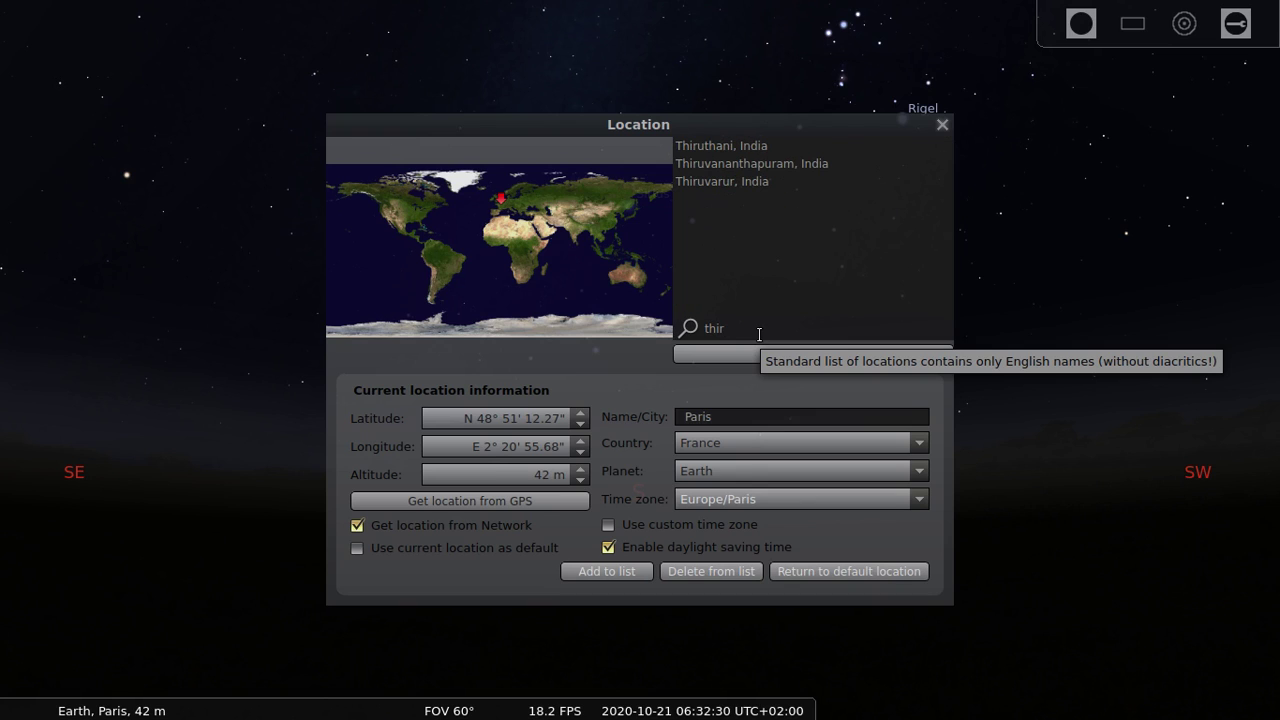
left_click(806, 166)
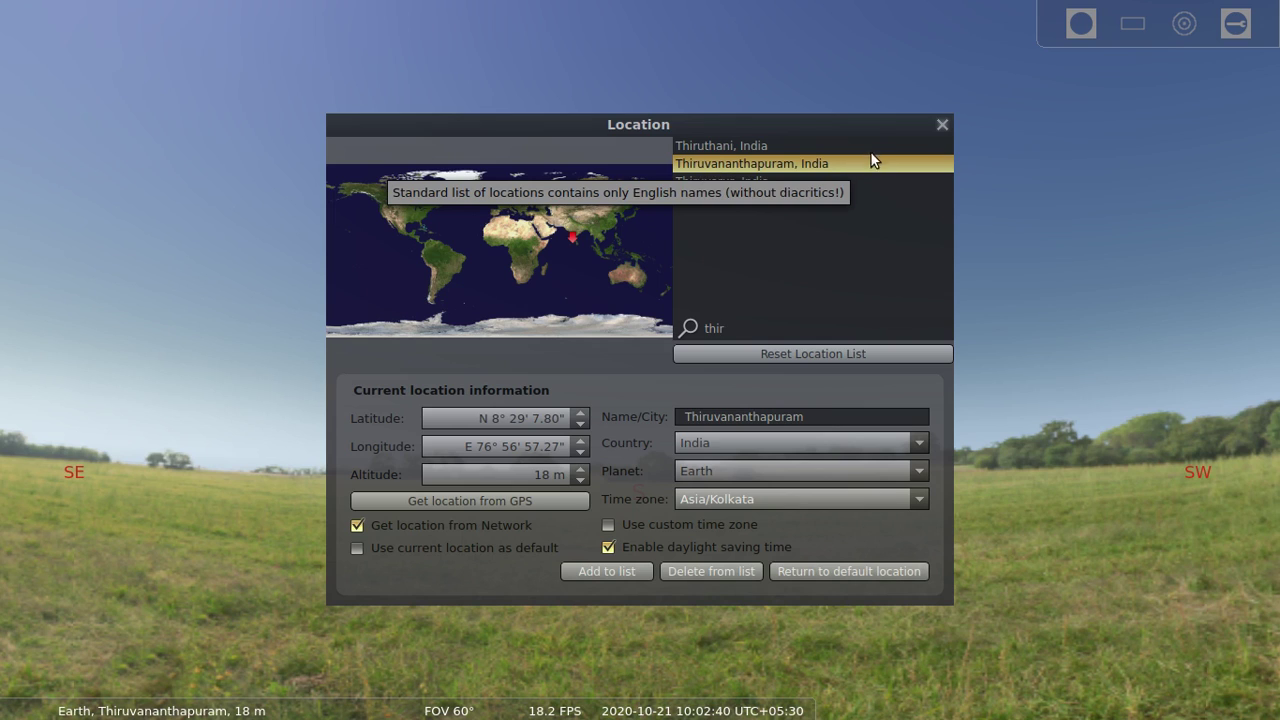
left_click(940, 126)
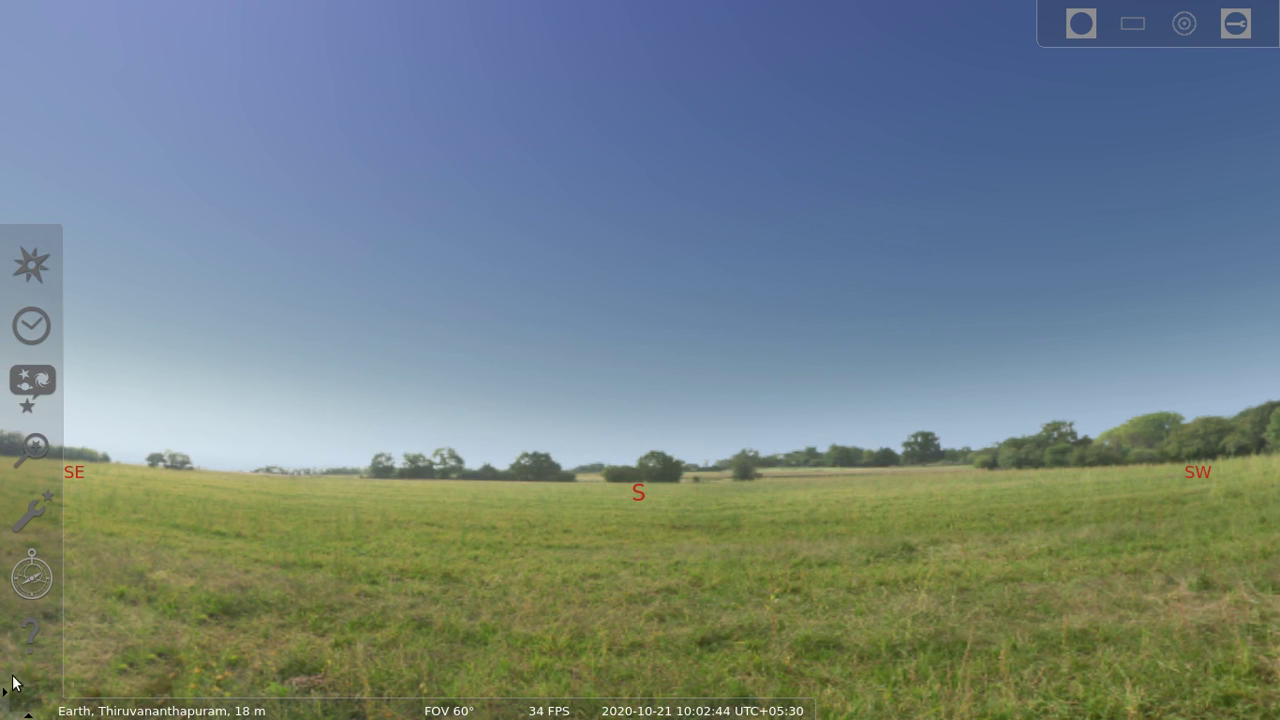
Step: Set the simulation date to 16 October 2020
mouse_move(78, 708)
mouse_move(12, 495)
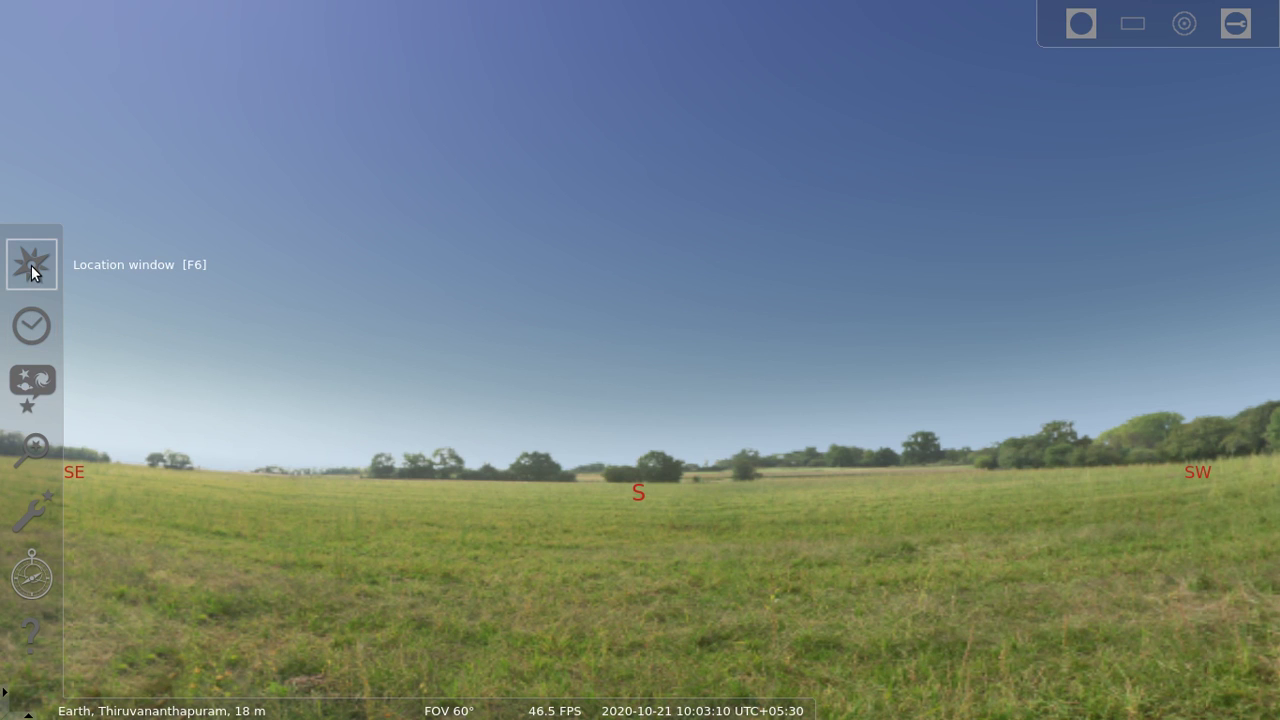
left_click(37, 332)
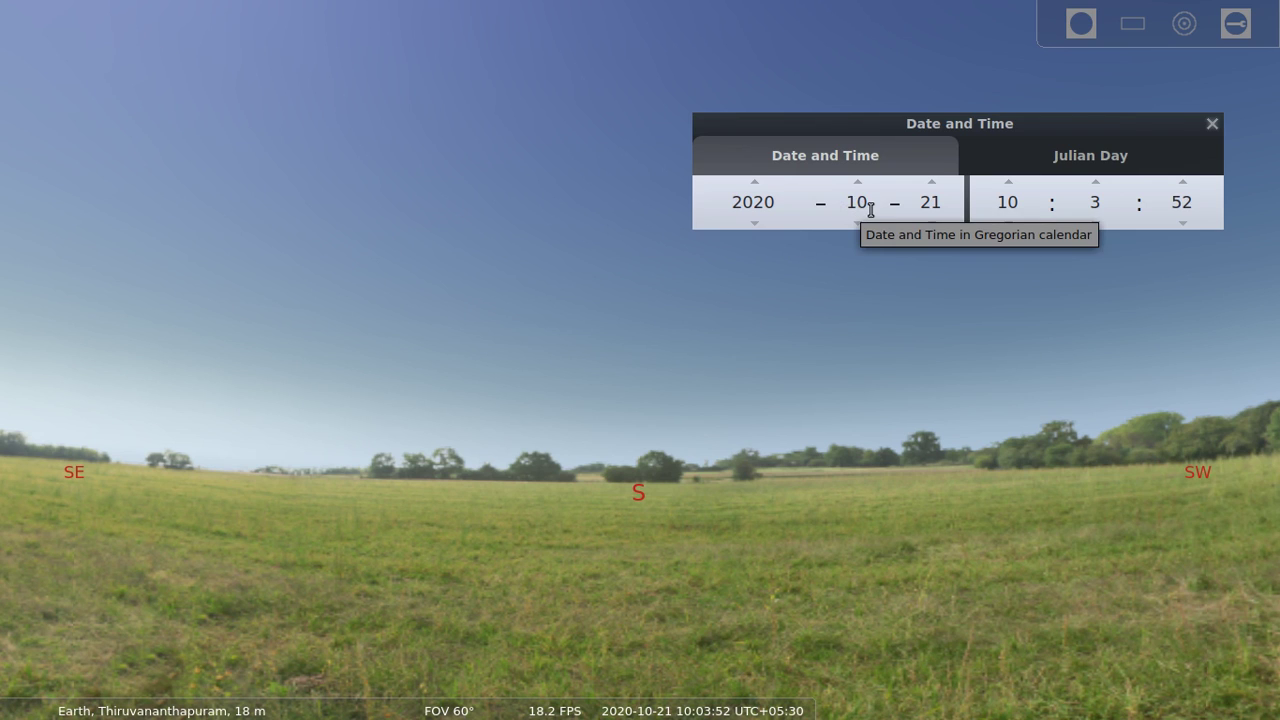
left_click(936, 223)
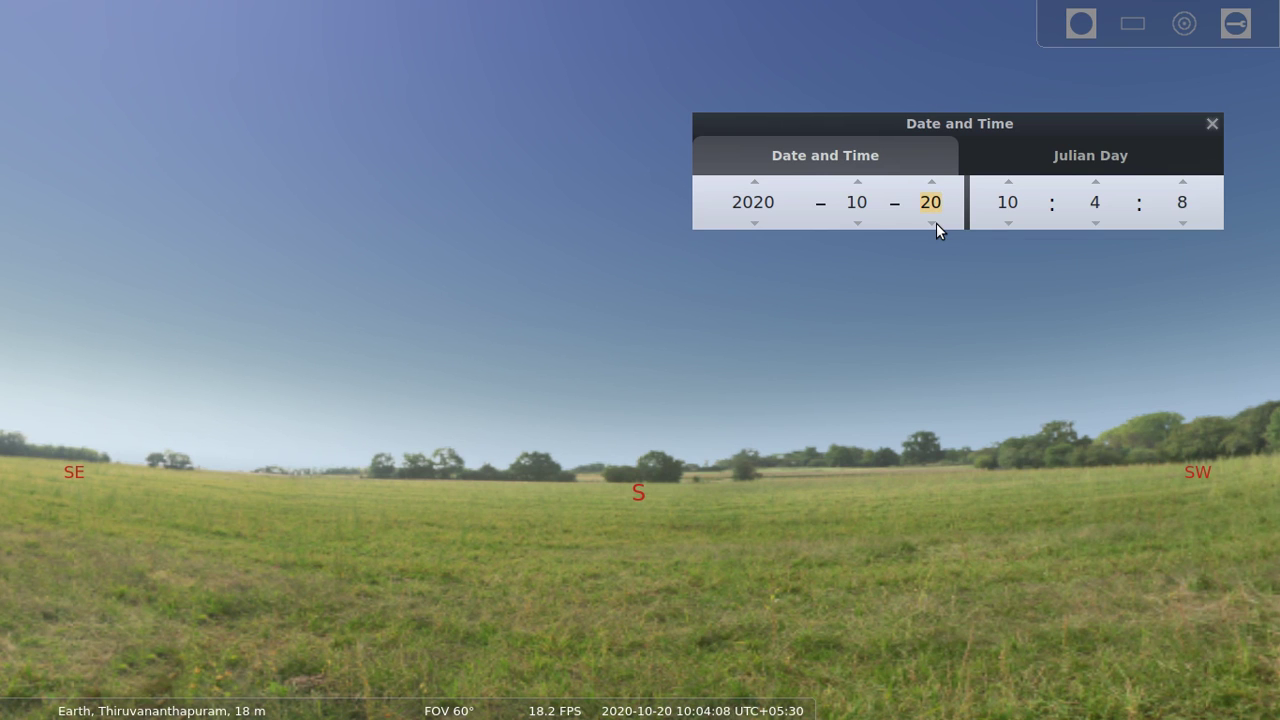
left_click(936, 223)
left_click(936, 223)
left_click(936, 223)
left_click(936, 223)
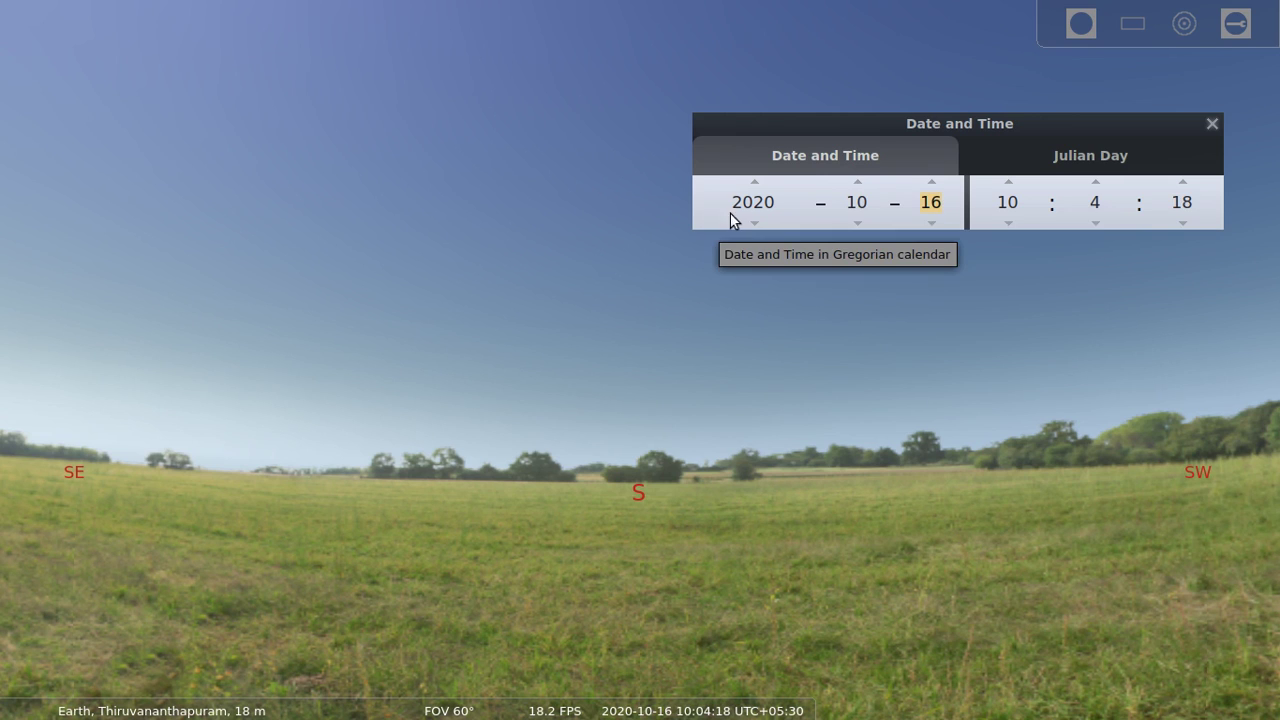
left_click(927, 308)
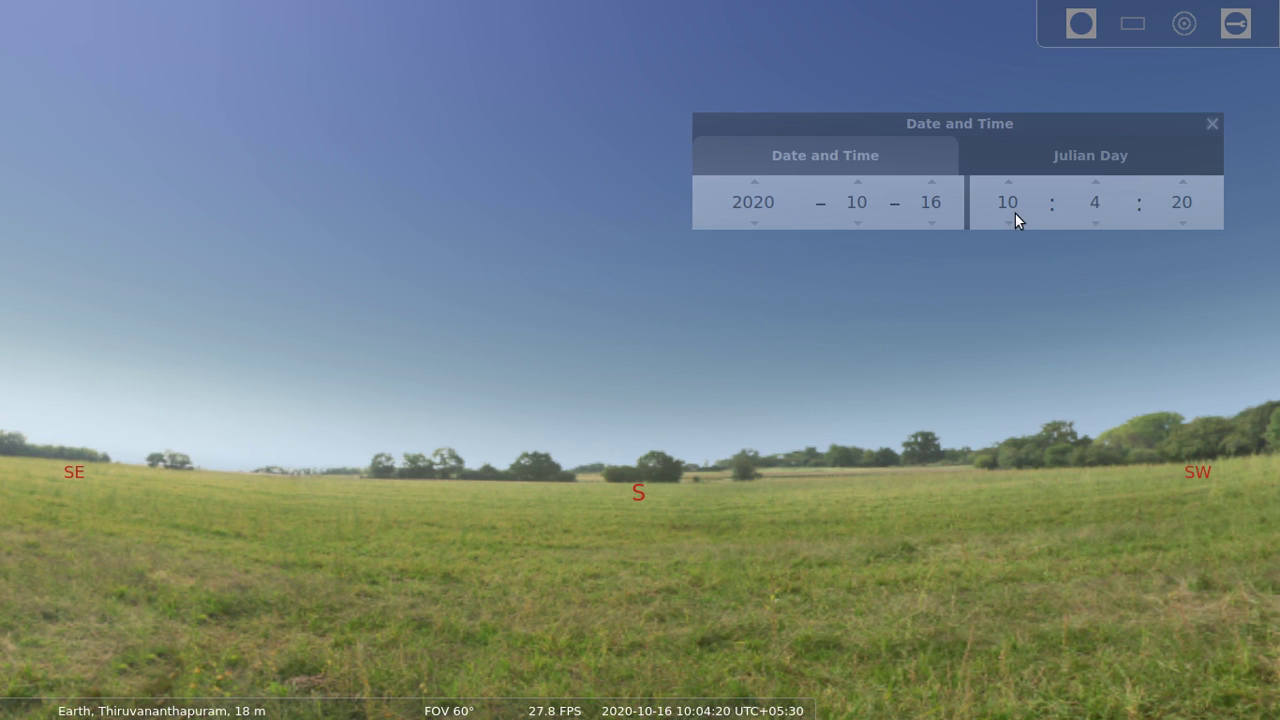
Step: Set the simulation time to 10 hours and 10 minutes
scroll(1015, 213, "down", 1)
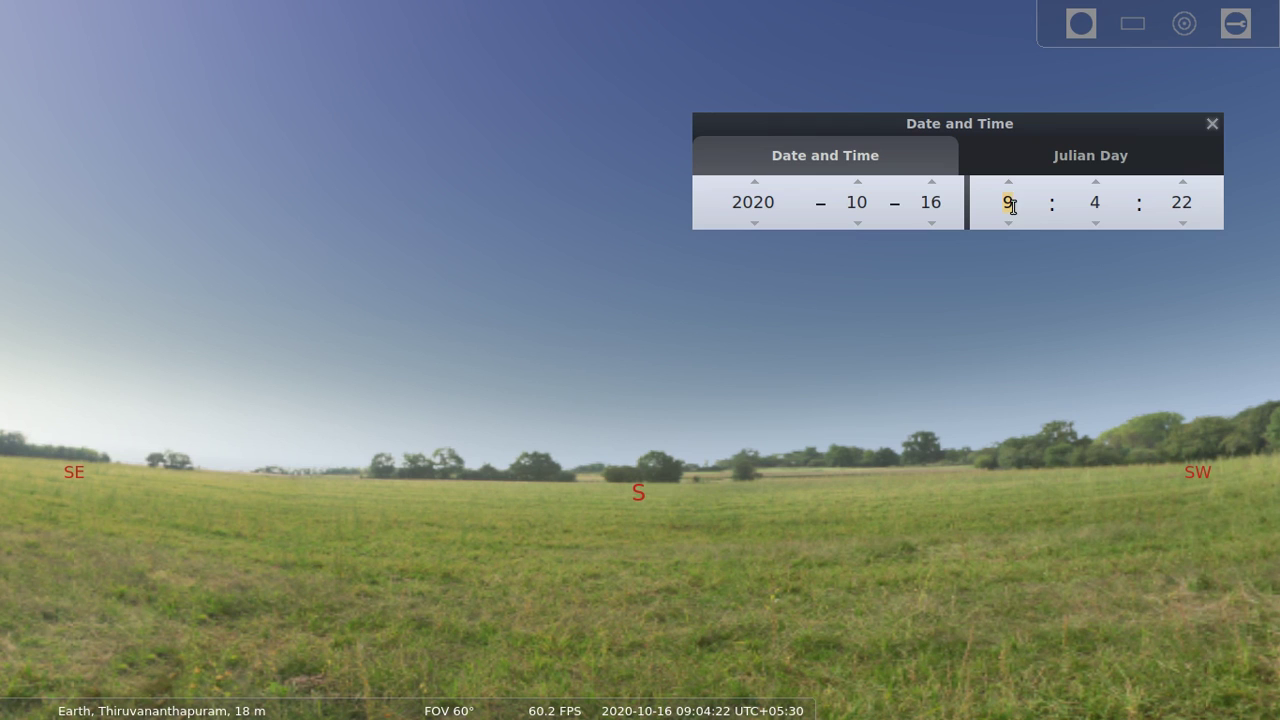
left_click(1009, 184)
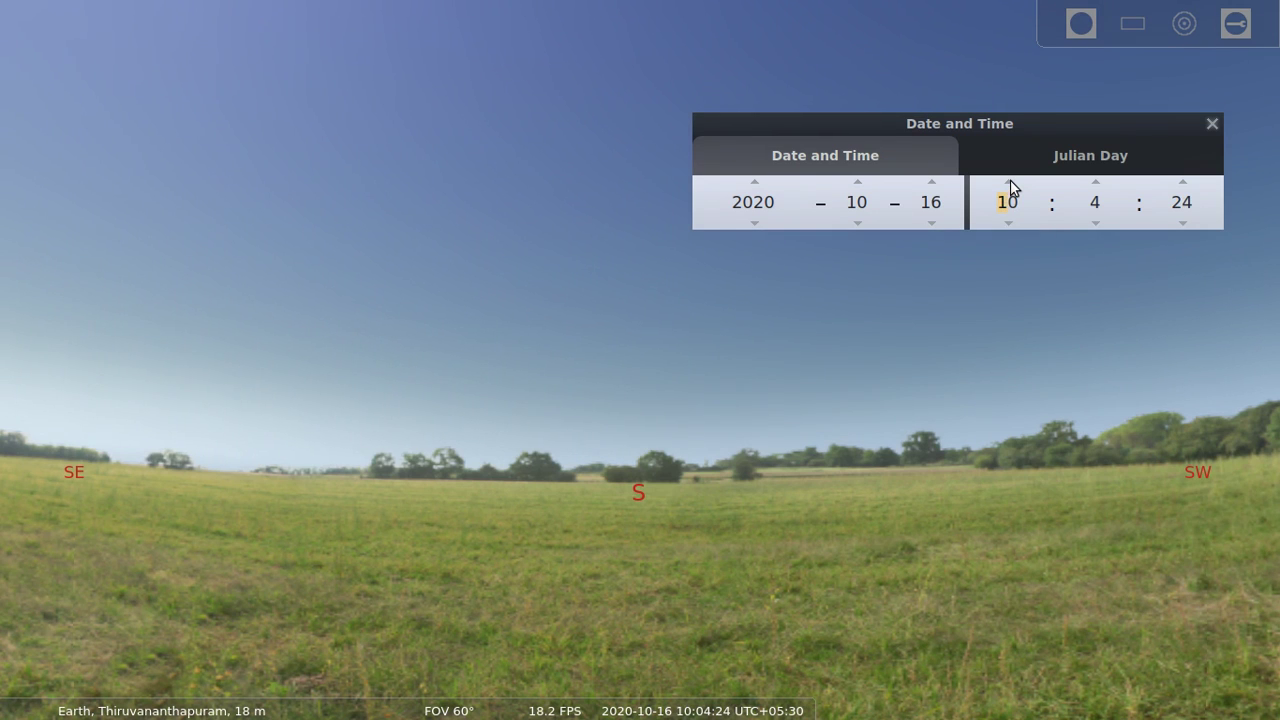
left_click(1097, 183)
left_click(1097, 183)
left_click(1097, 183)
left_click(1098, 184)
left_click(1098, 184)
left_click(1098, 184)
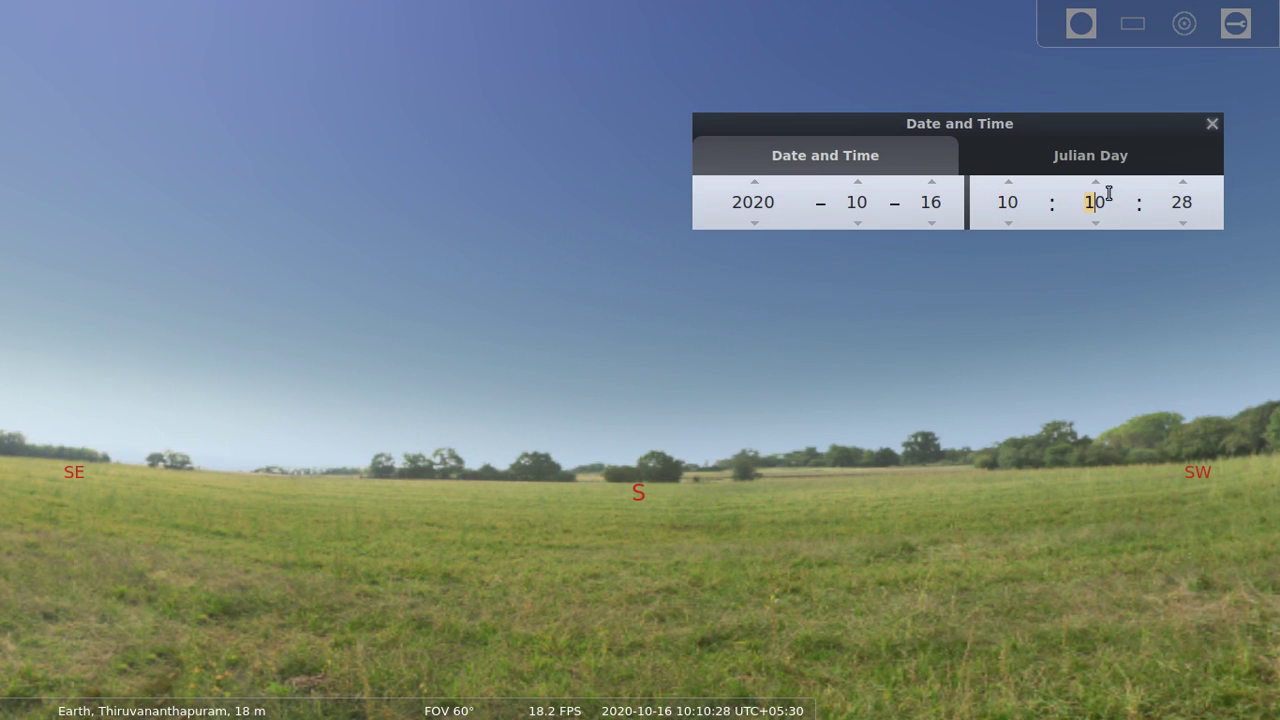
Step: Set the minutes of the simulation time to 31
left_click(1108, 196)
left_click_drag(1108, 196, 1046, 206)
key("Left")
key("Right")
key("BackSpace")
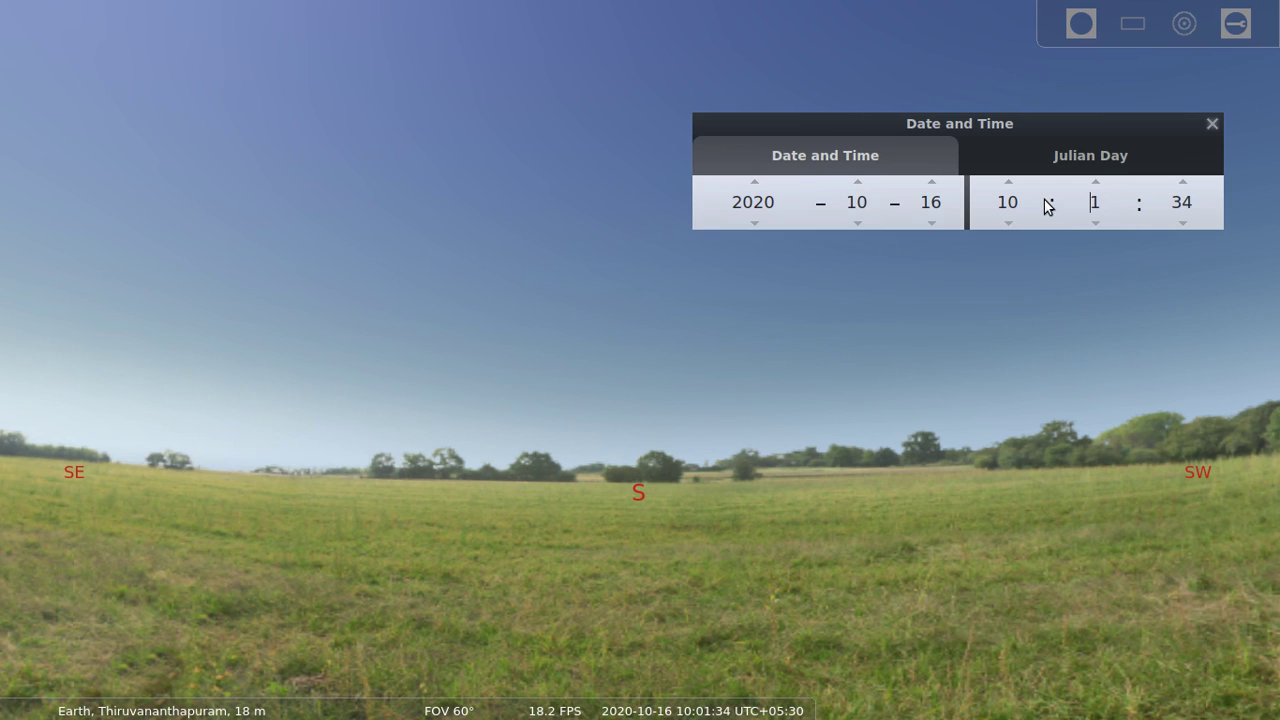
key("Left")
type("3")
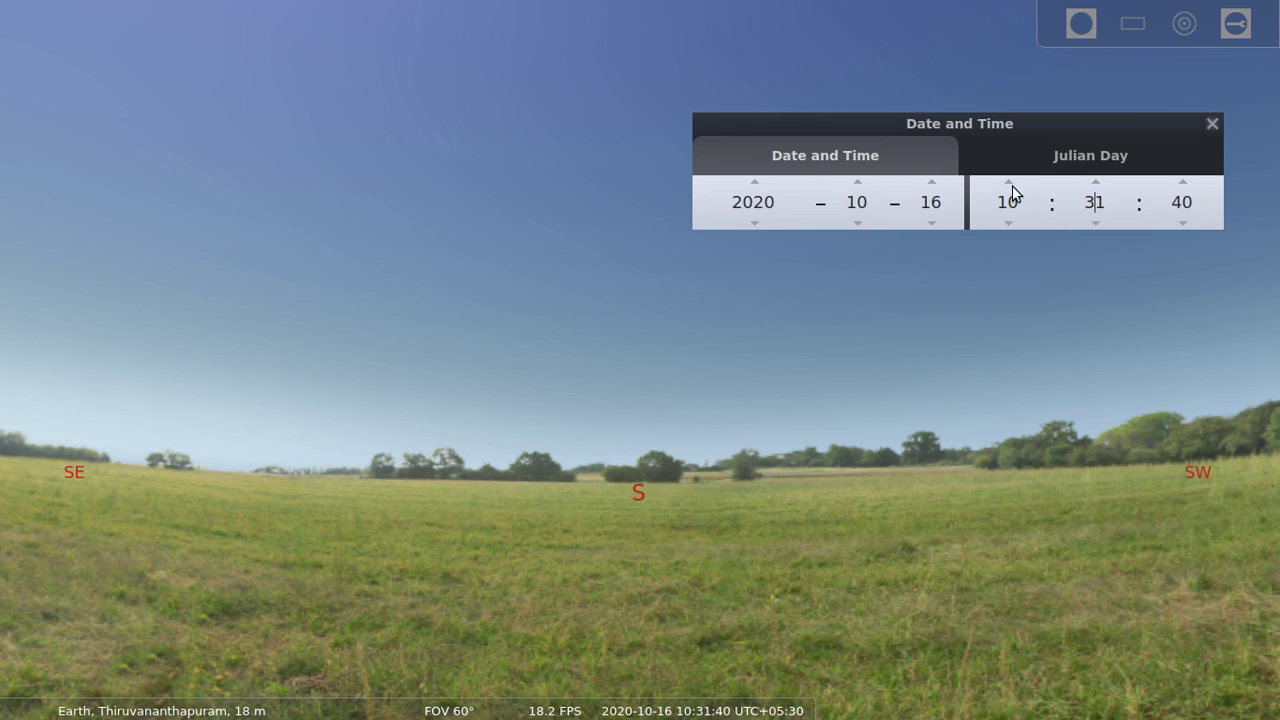
Step: Set the hour of the simulation time to 20 and select the star ζ Tel in the sky
left_click(1008, 182)
left_click(1008, 182)
left_click(1008, 182)
left_click(1008, 182)
left_click(1008, 182)
left_click(1008, 182)
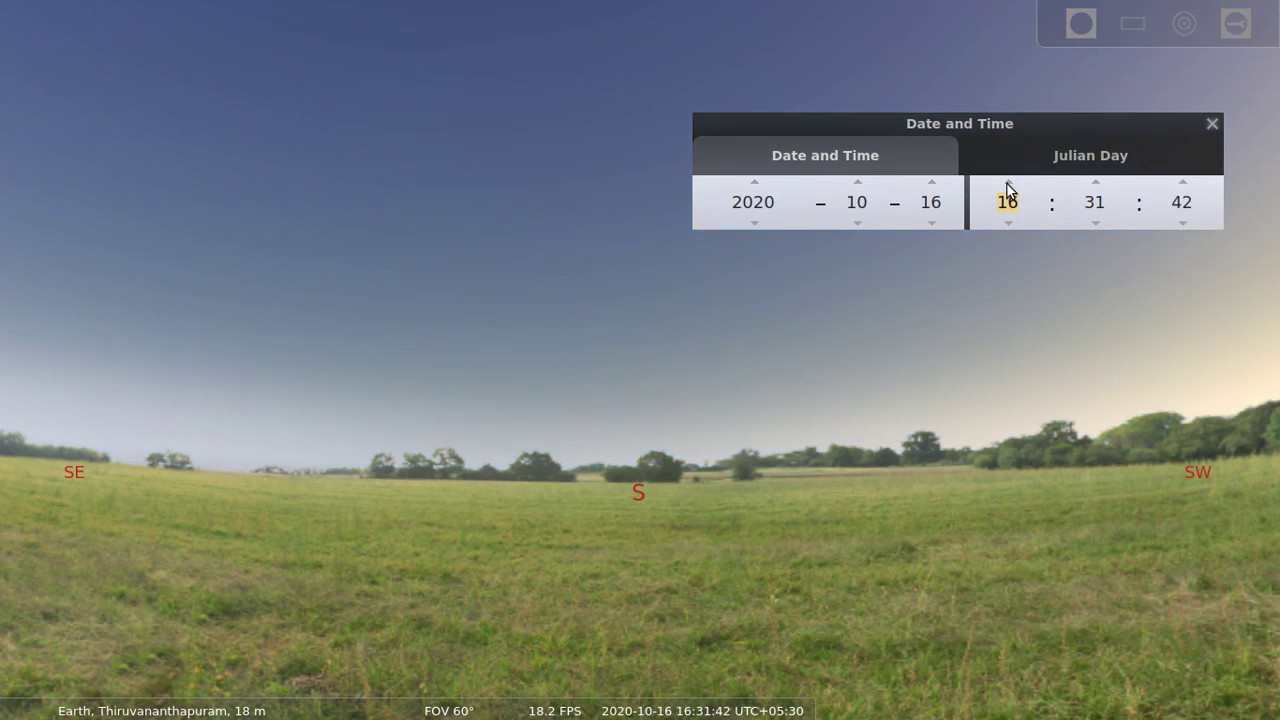
left_click(1008, 182)
left_click(1008, 182)
left_click(1008, 182)
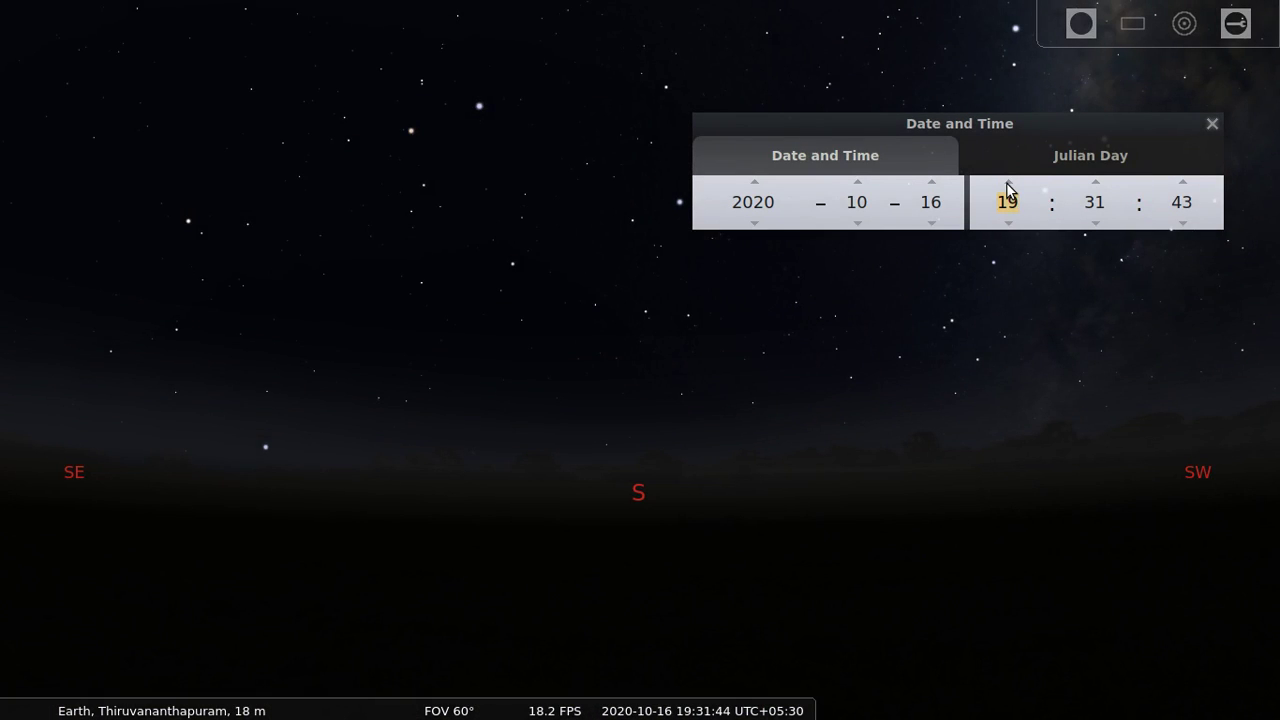
left_click(1008, 182)
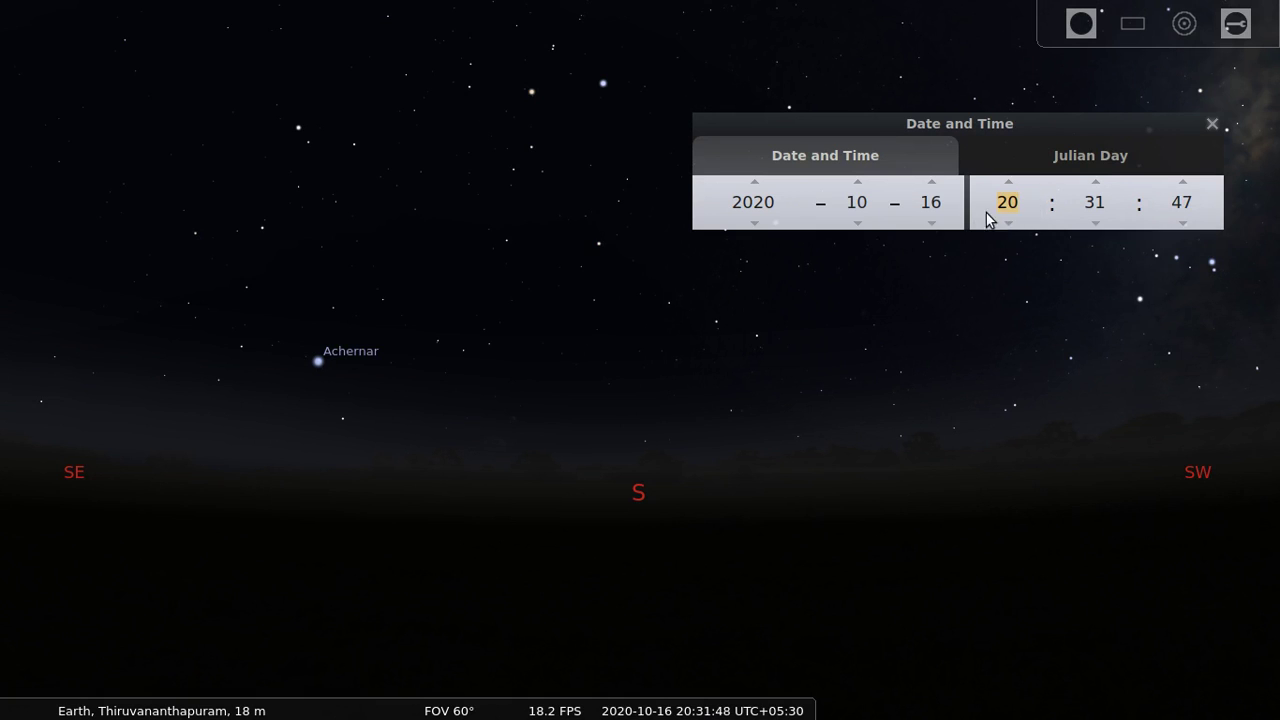
key("alt+F5")
left_click(992, 260)
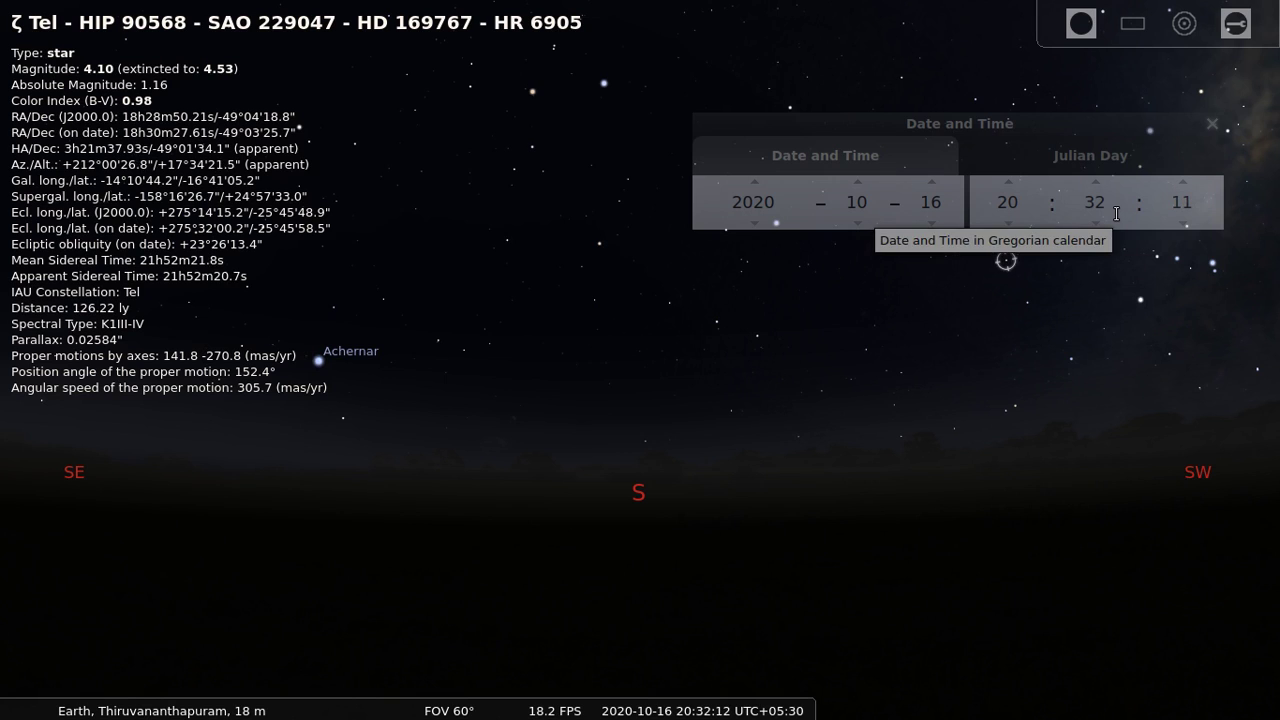
Step: Close the date and time settings, then search for "moon" and select the Moon as the object found
left_click(1211, 124)
mouse_move(12, 405)
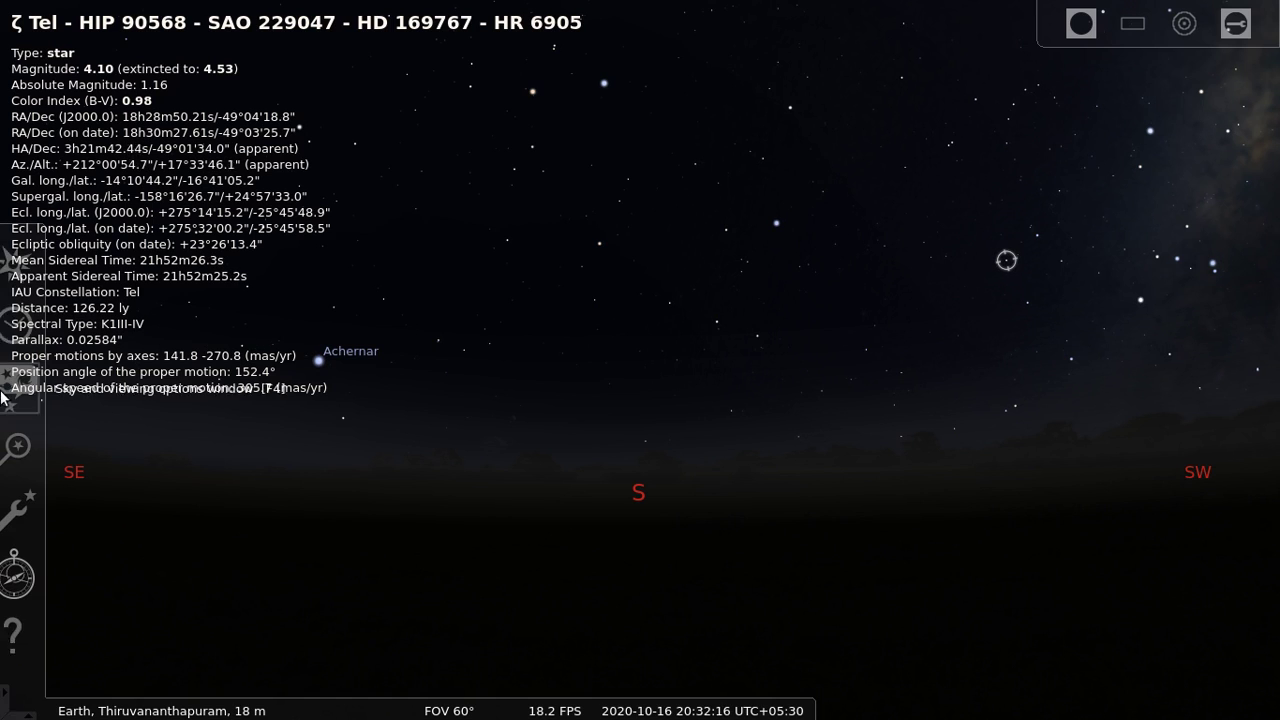
left_click(35, 443)
type("moon")
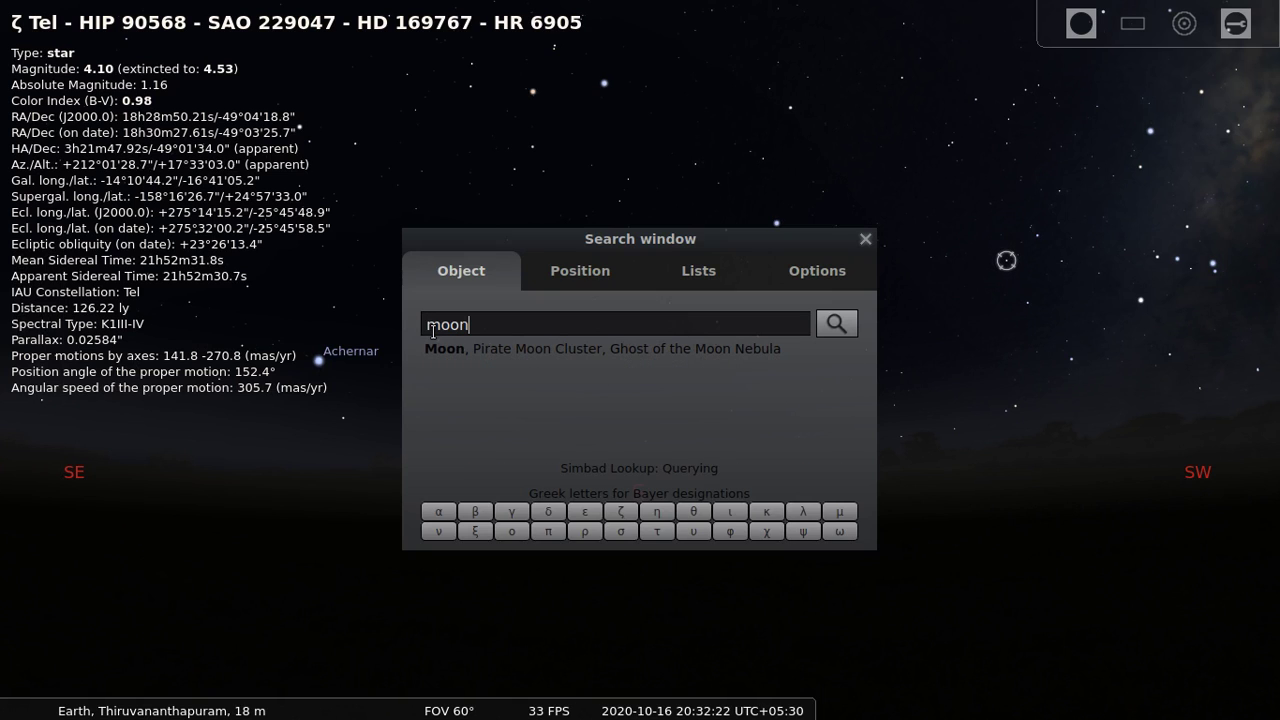
key("Return")
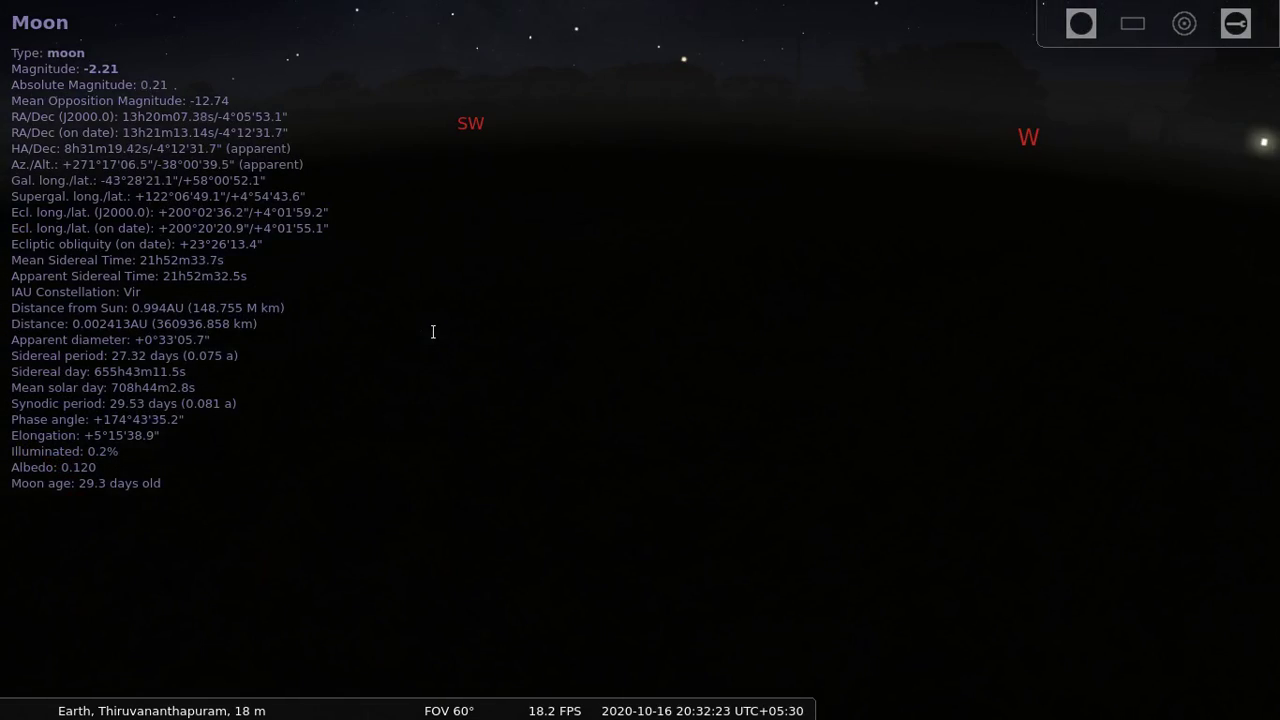
Step: Hide the ground to reveal the sky below the horizon, and check the simulation's date and time settings
mouse_move(387, 700)
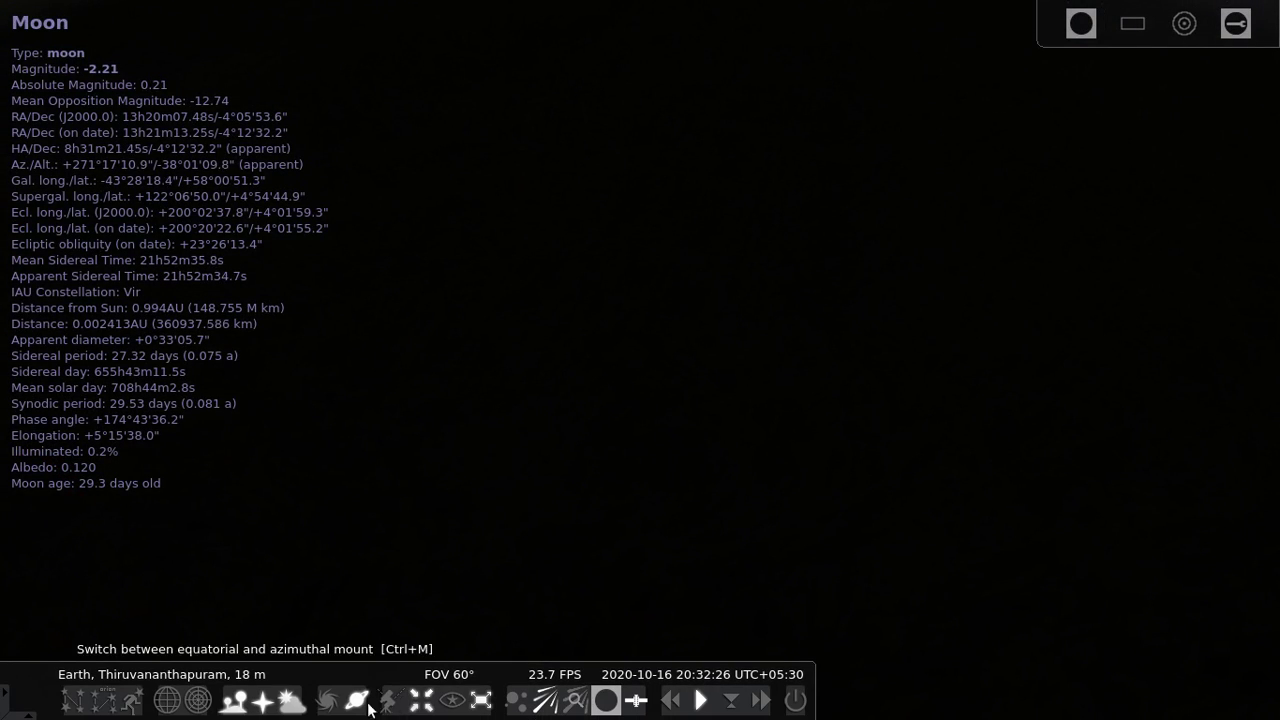
left_click(233, 702)
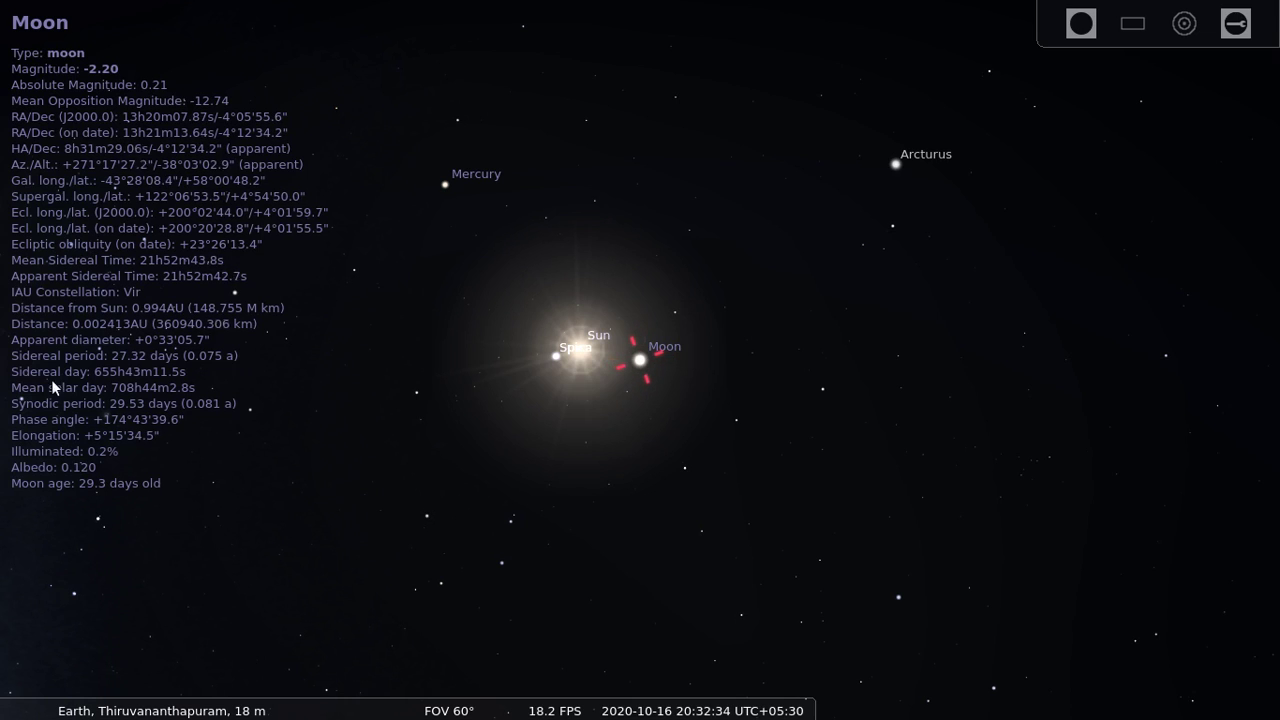
mouse_move(14, 305)
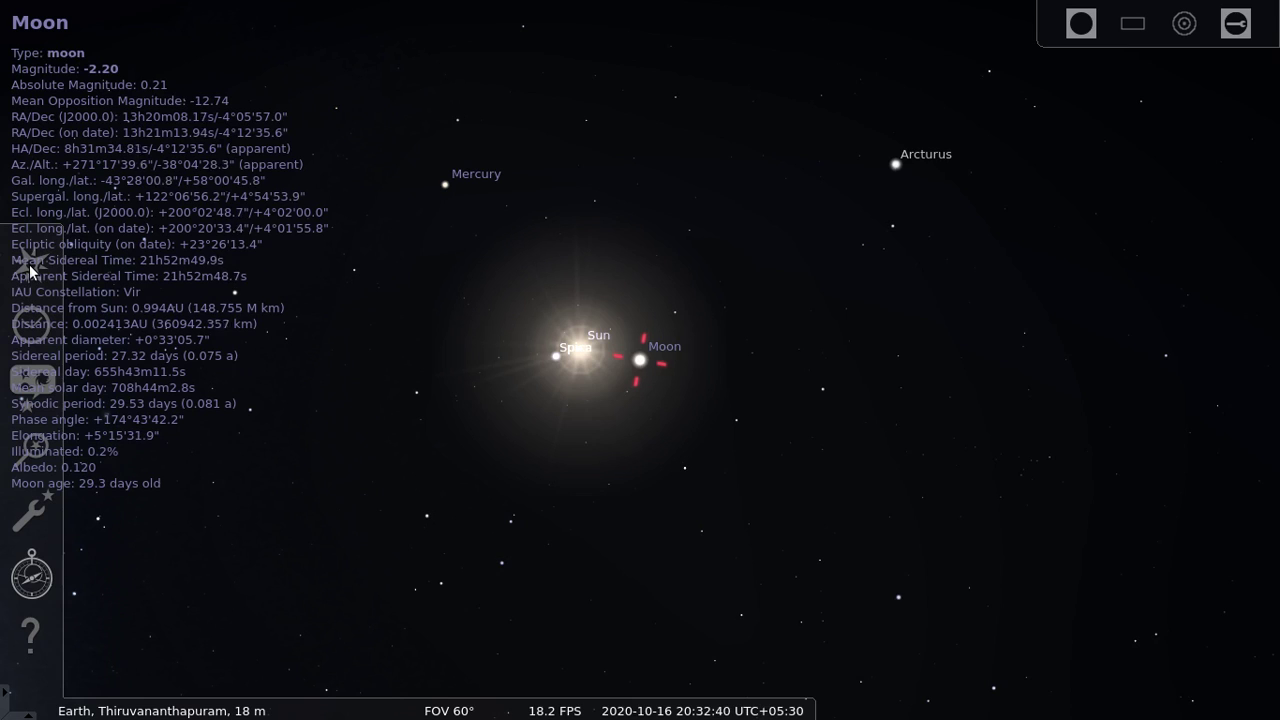
left_click(41, 322)
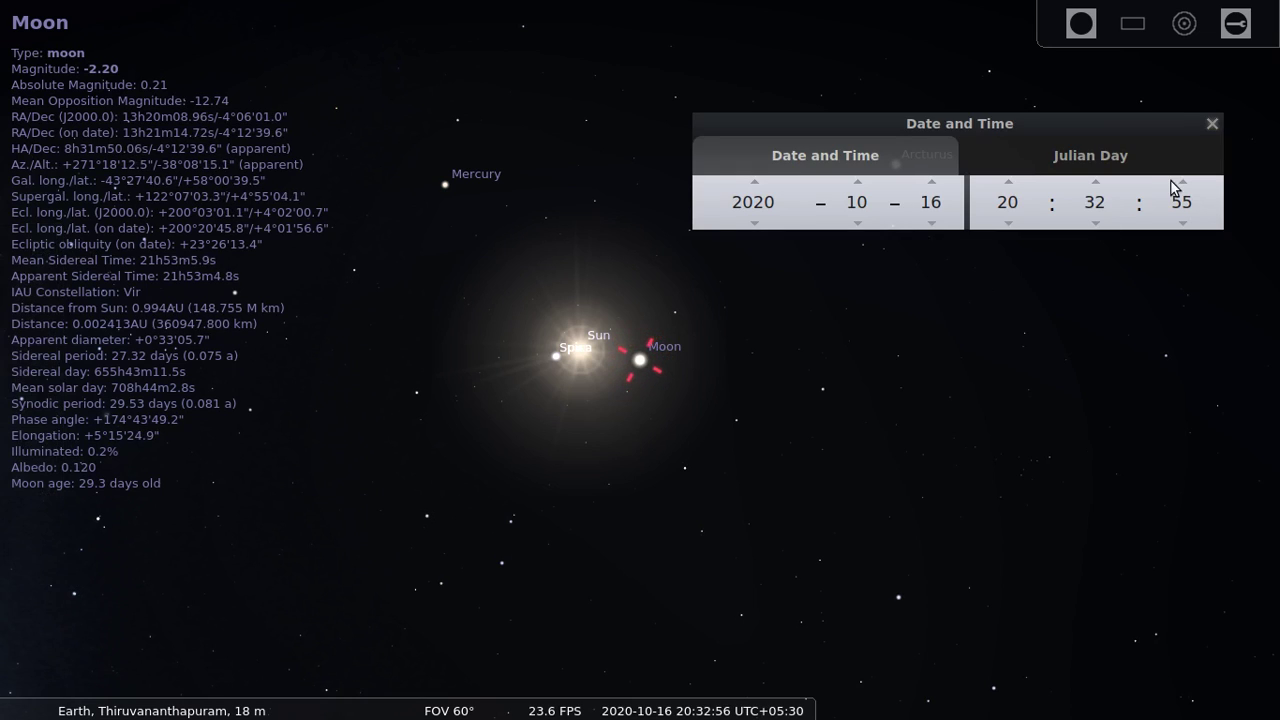
left_click(1212, 124)
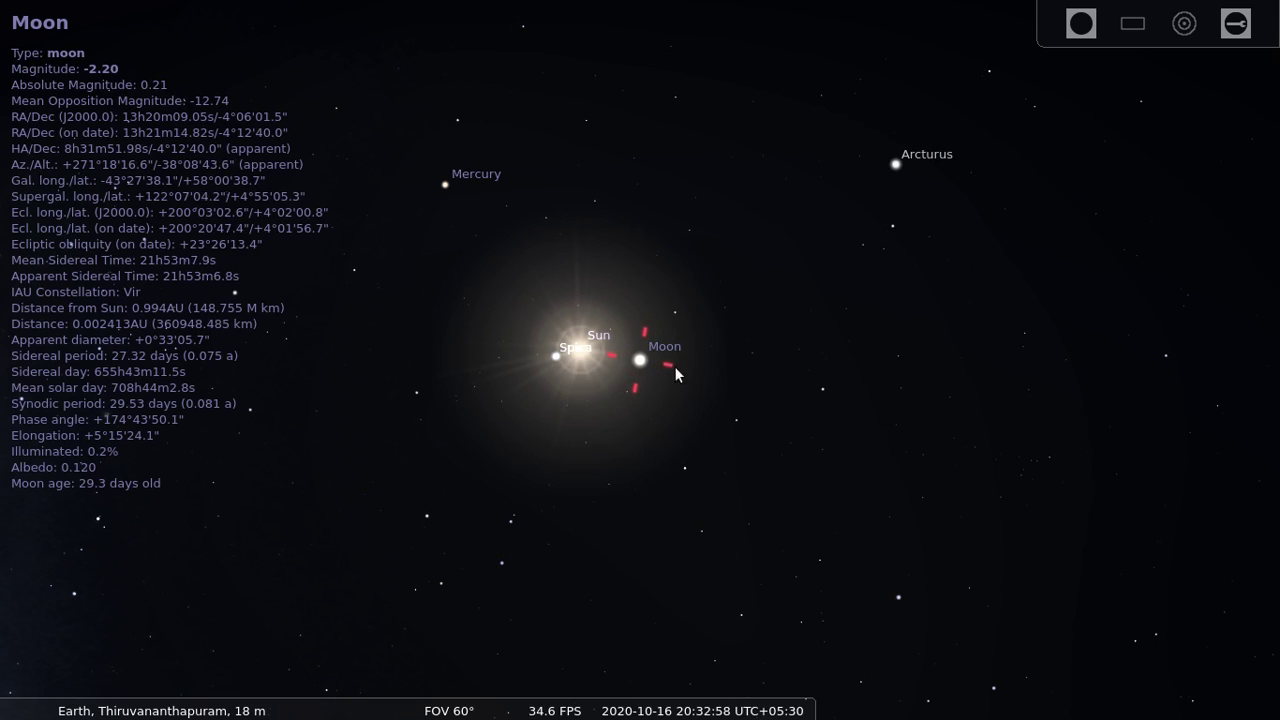
Step: Deselect the Moon and examine it beside the Sun at closer and wider zoom, ending at a field of view of about 121°
mouse_move(10, 420)
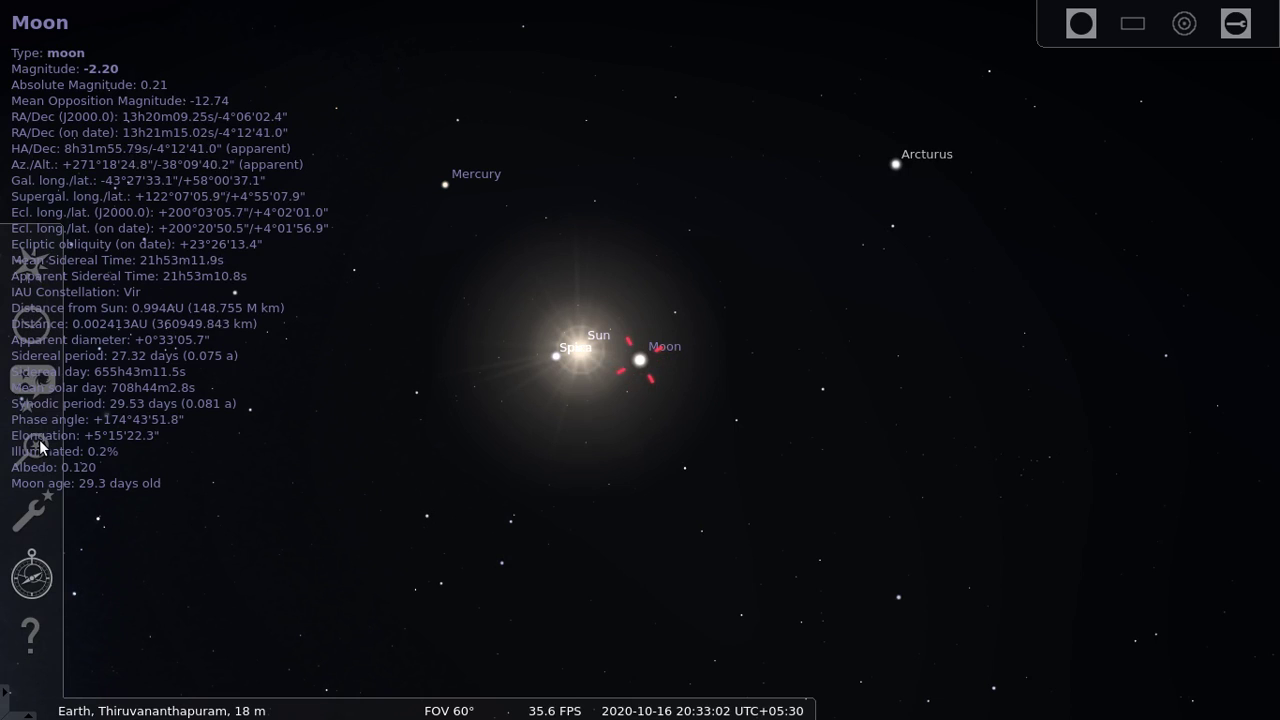
right_click(445, 453)
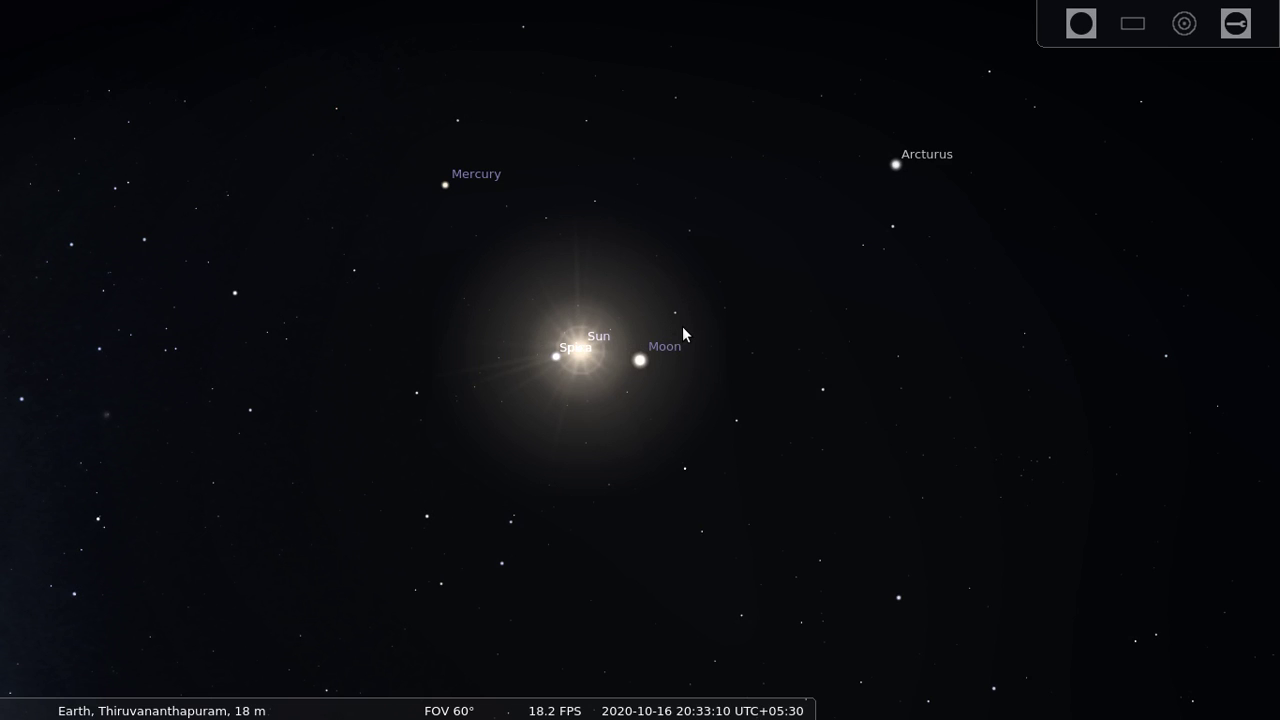
scroll(682, 328, "up", 3)
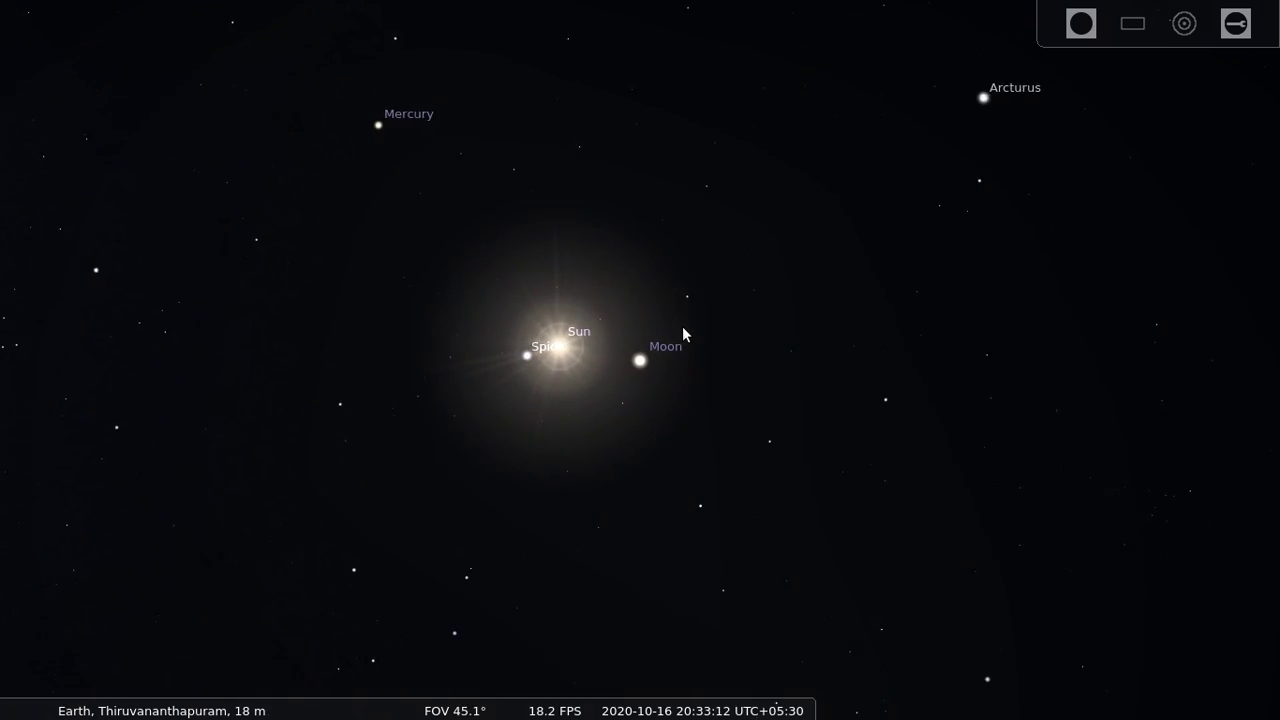
scroll(682, 334, "up", 3)
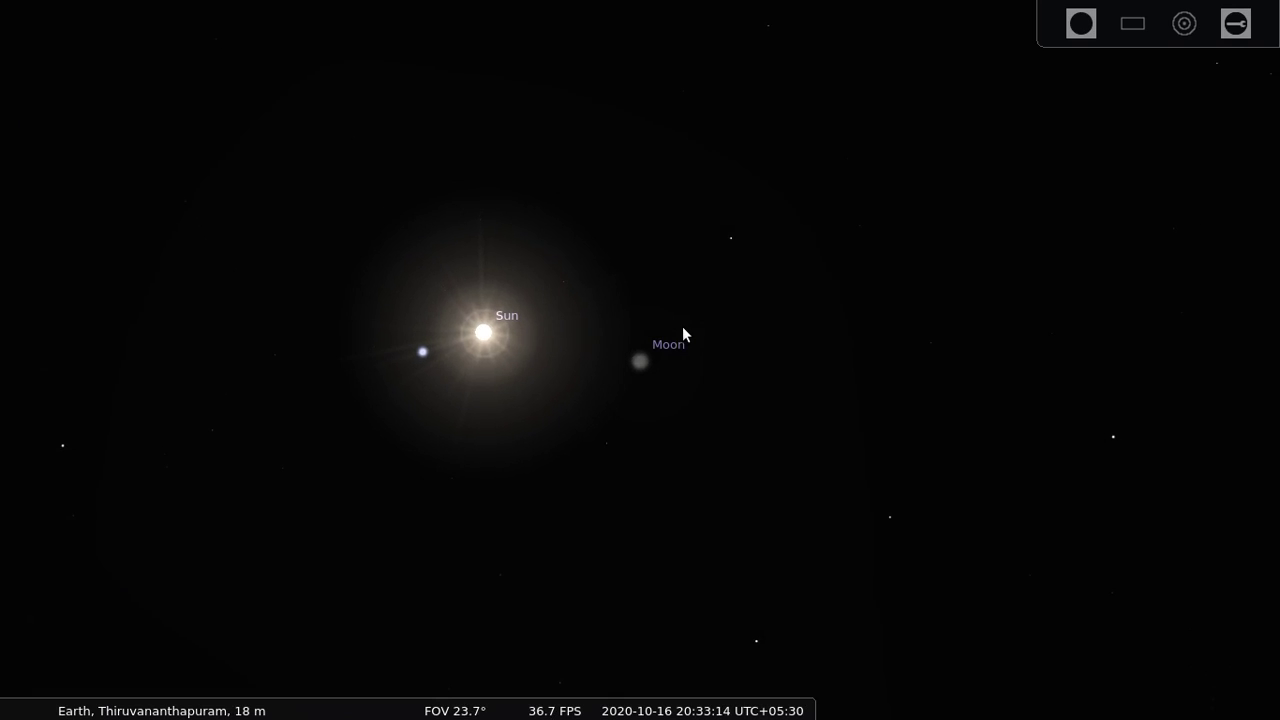
scroll(684, 334, "down", 1)
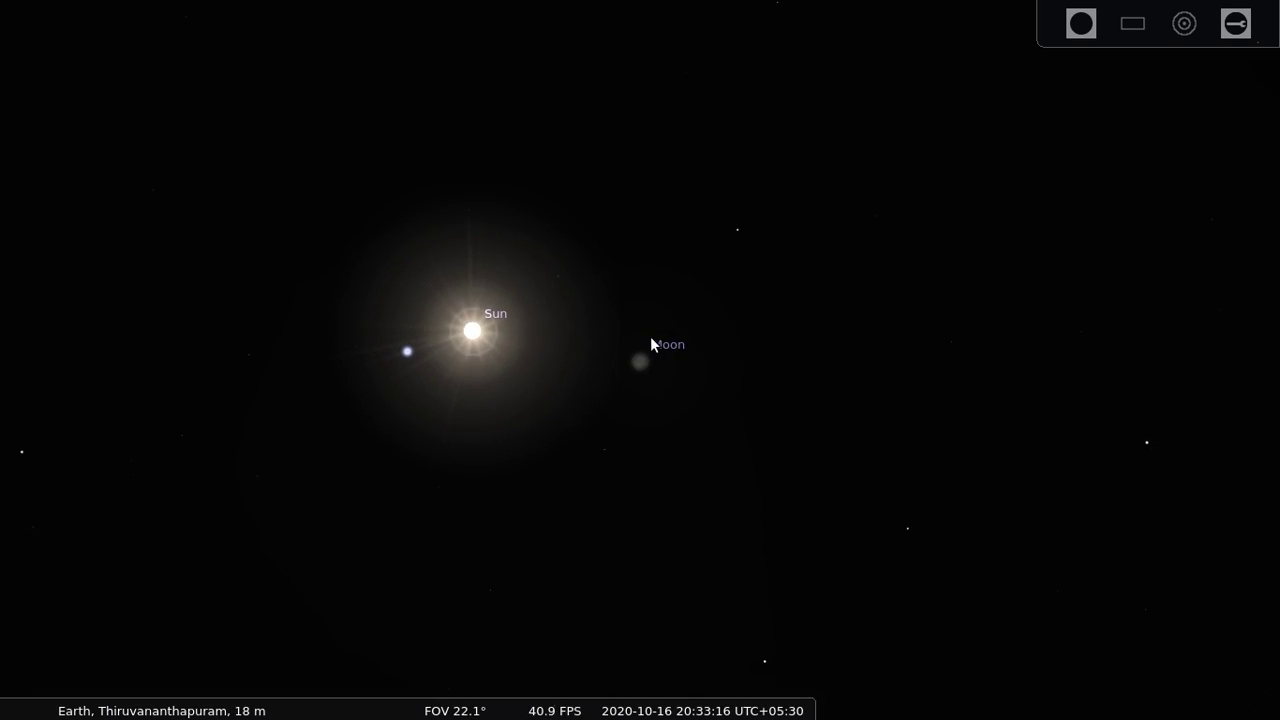
scroll(651, 339, "down", 4)
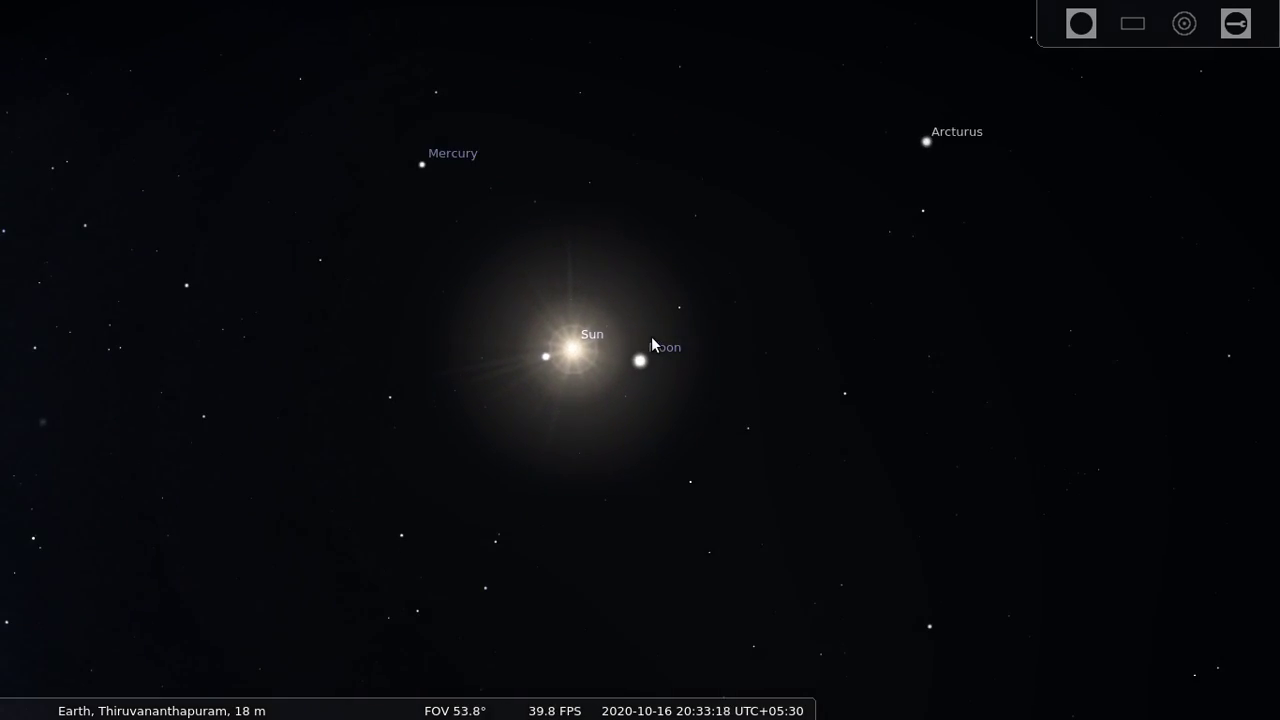
scroll(651, 336, "down", 3)
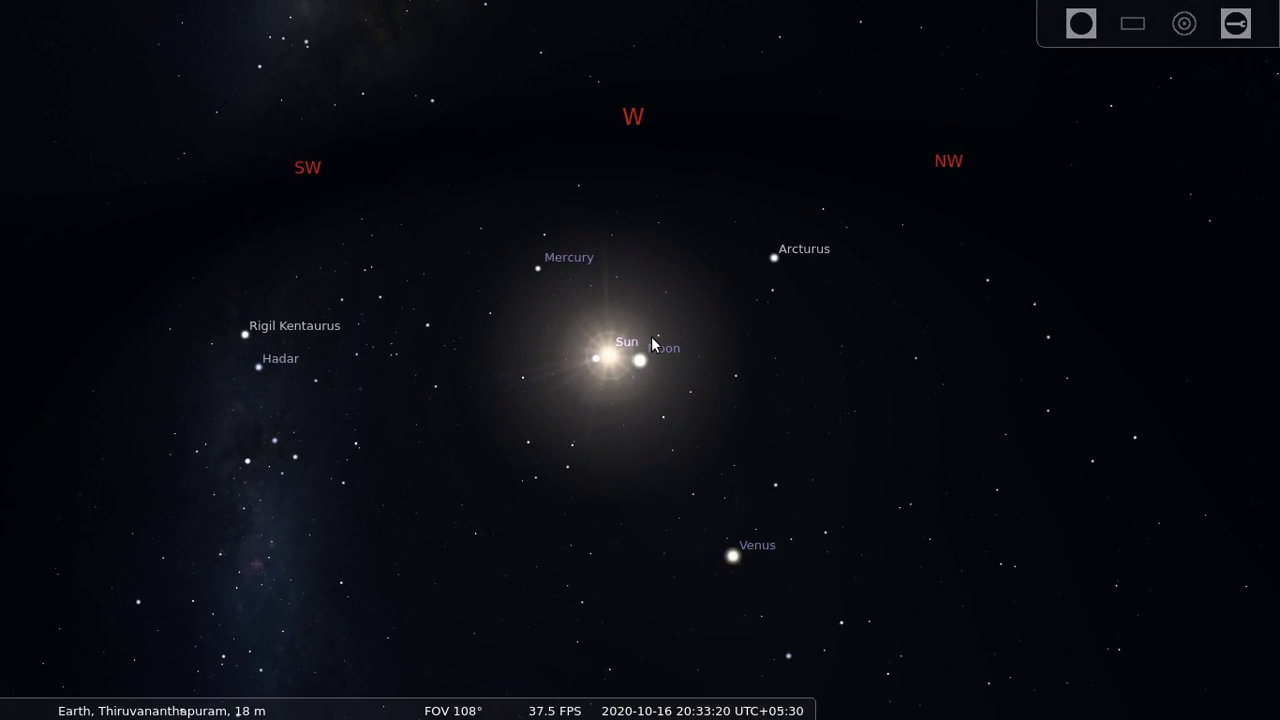
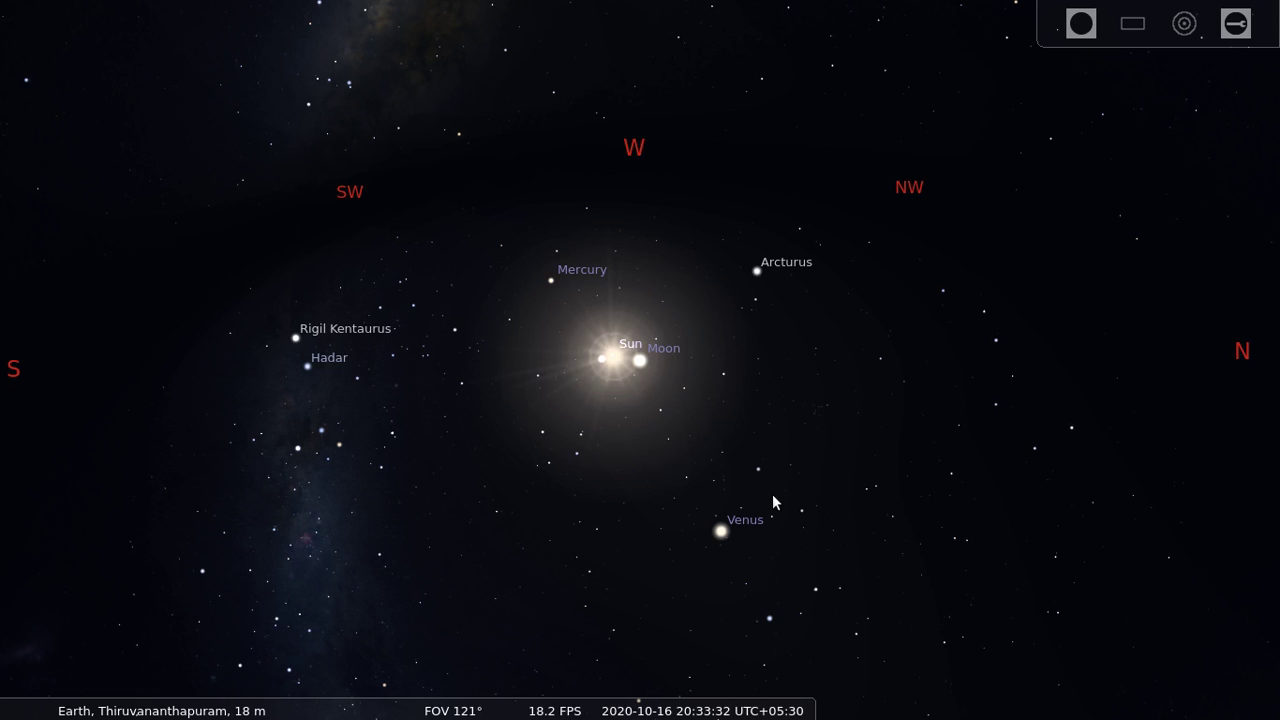
Step: Select the star b Vir between the Moon and Venus and centre the view on it
mouse_move(437, 688)
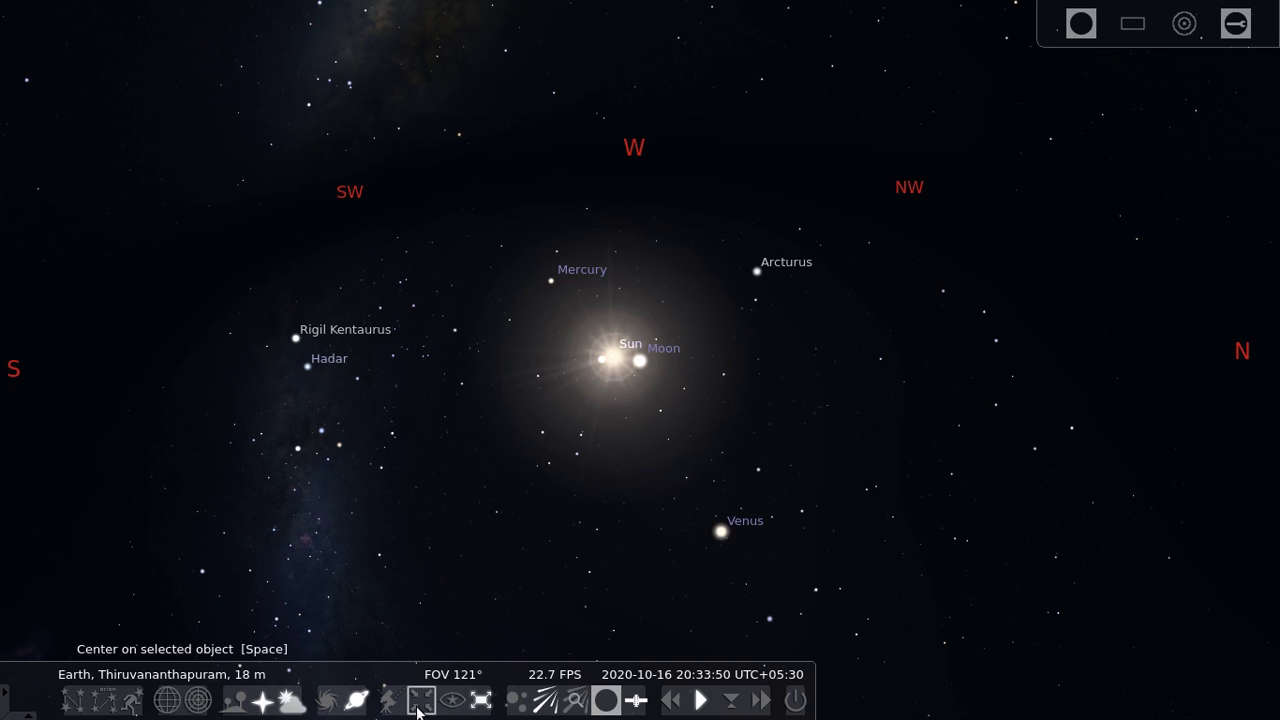
left_click(677, 457)
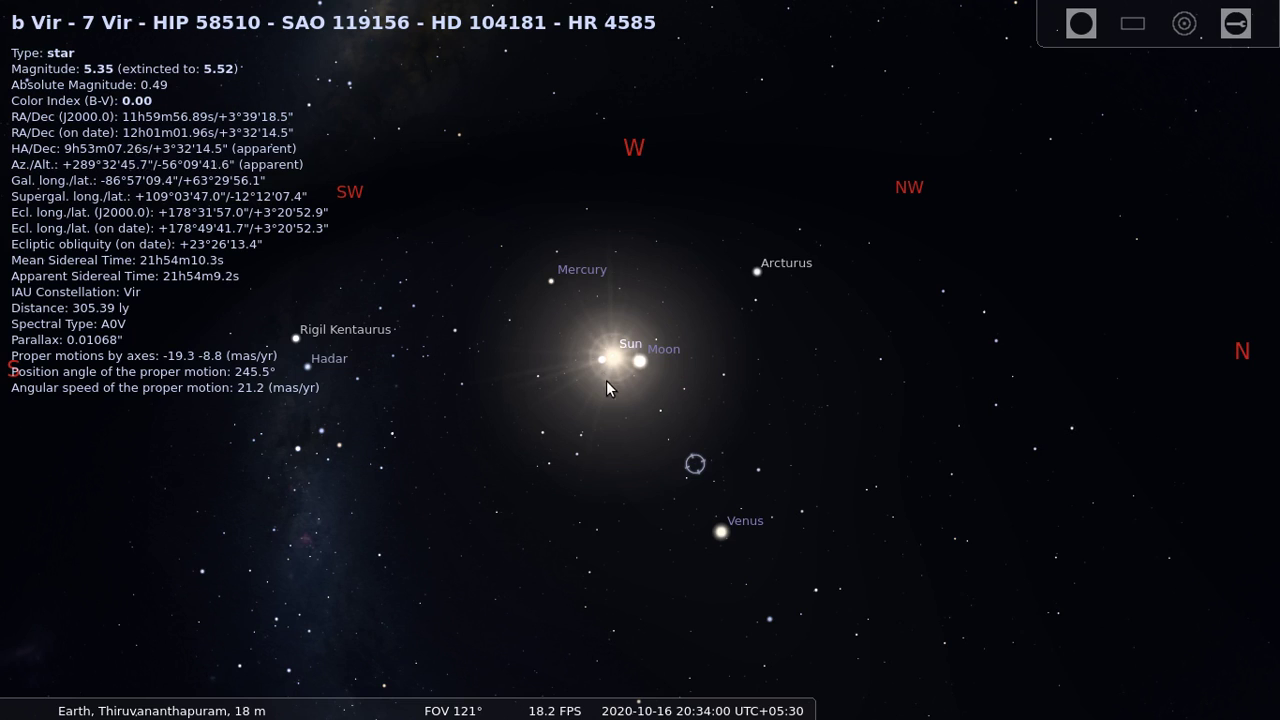
left_click_drag(612, 385, 851, 402)
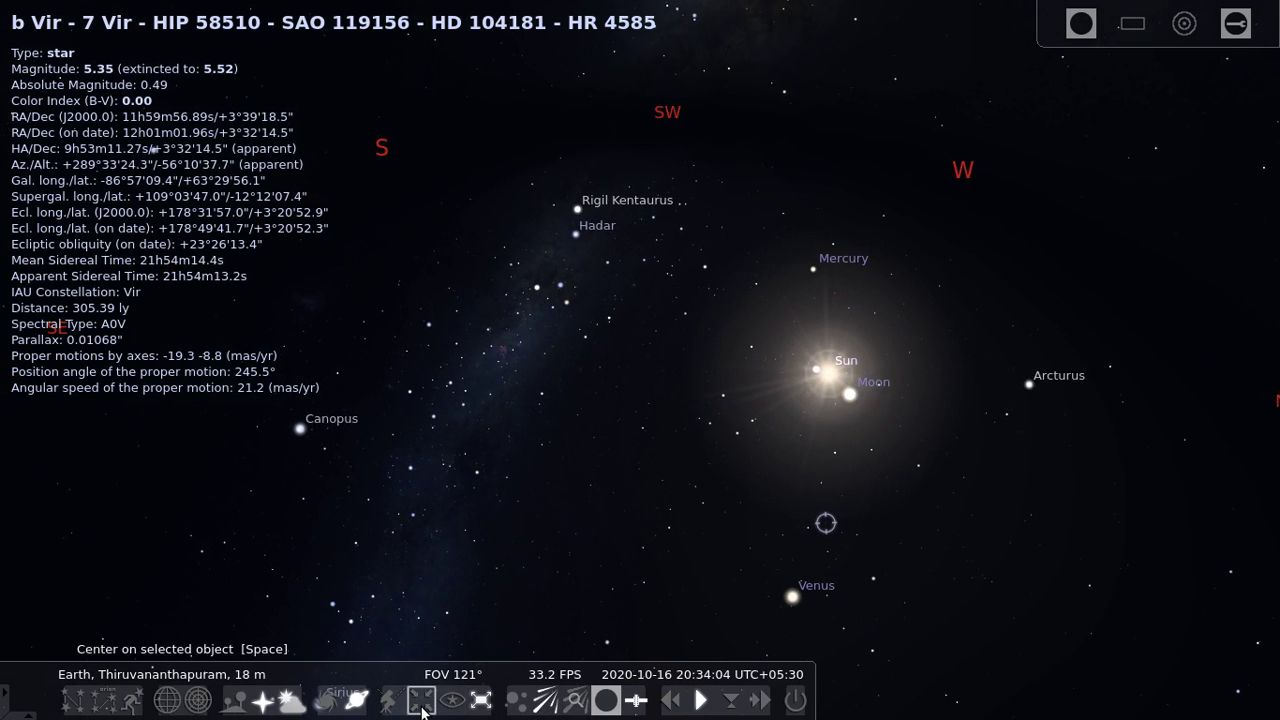
left_click(423, 706)
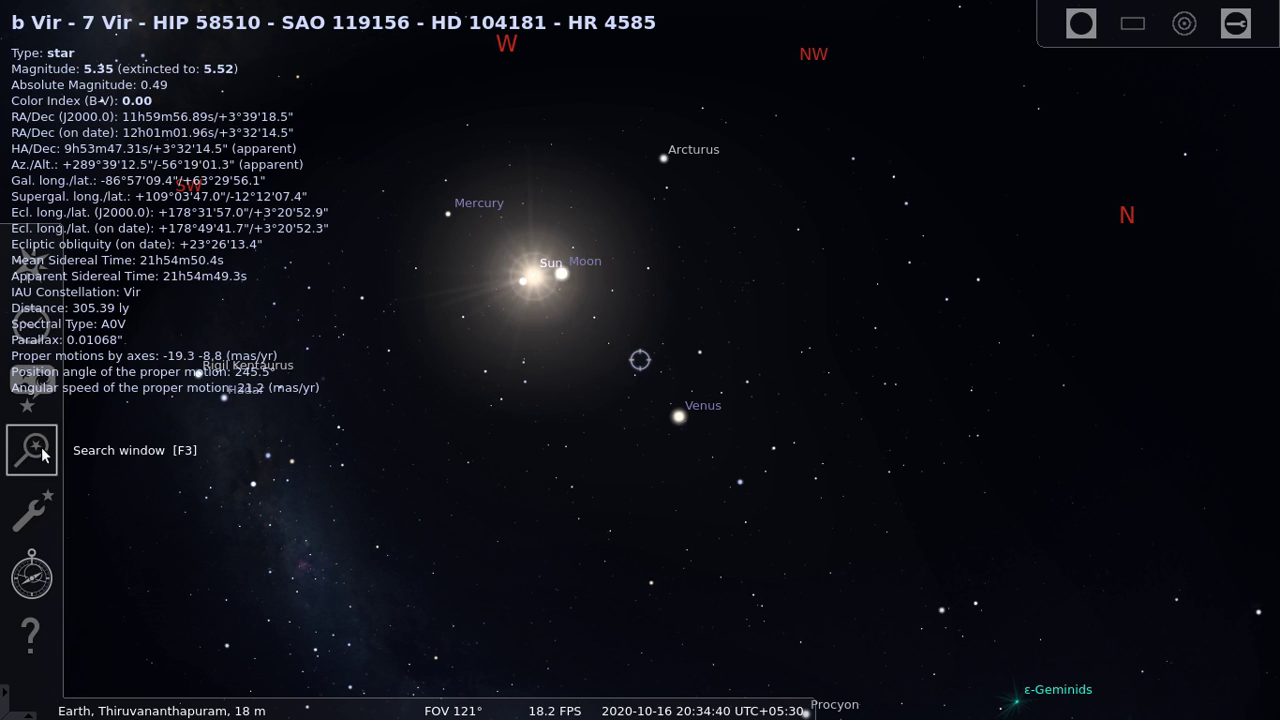
Step: Quit Stellarium and read on in 1.pdf from page 51 to the Moon activity instructions on page 52
mouse_move(285, 700)
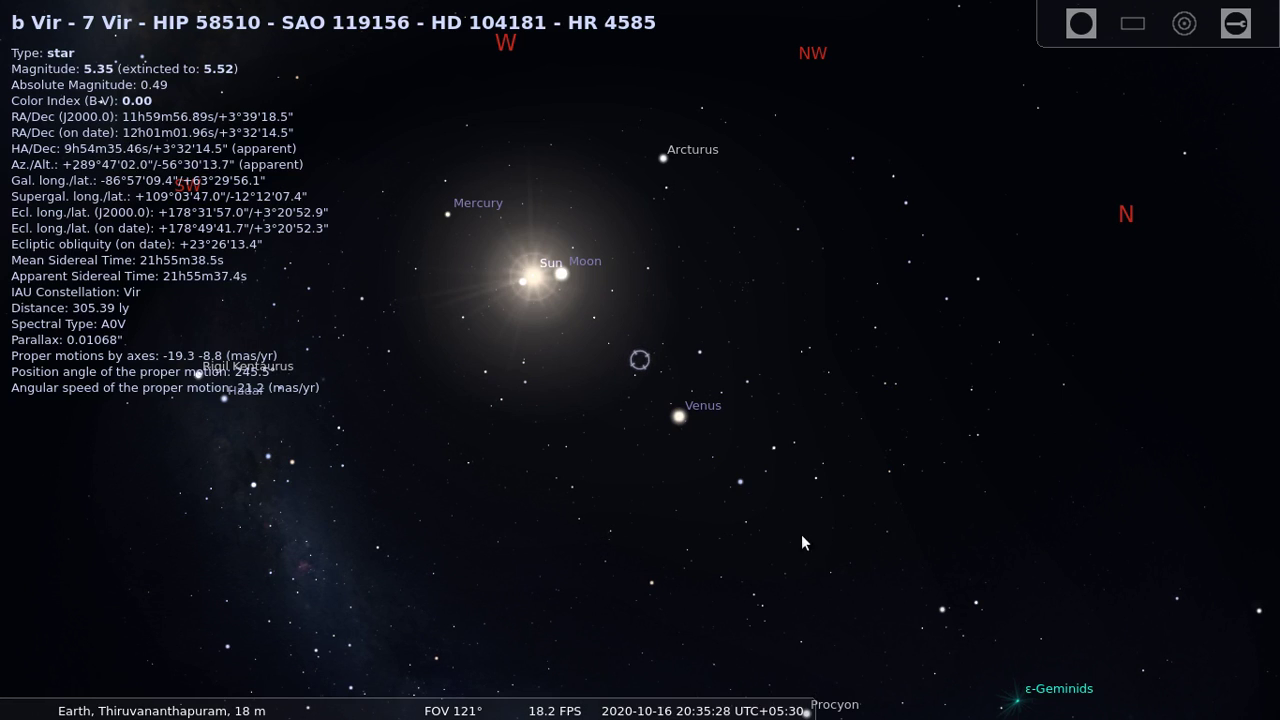
mouse_move(806, 705)
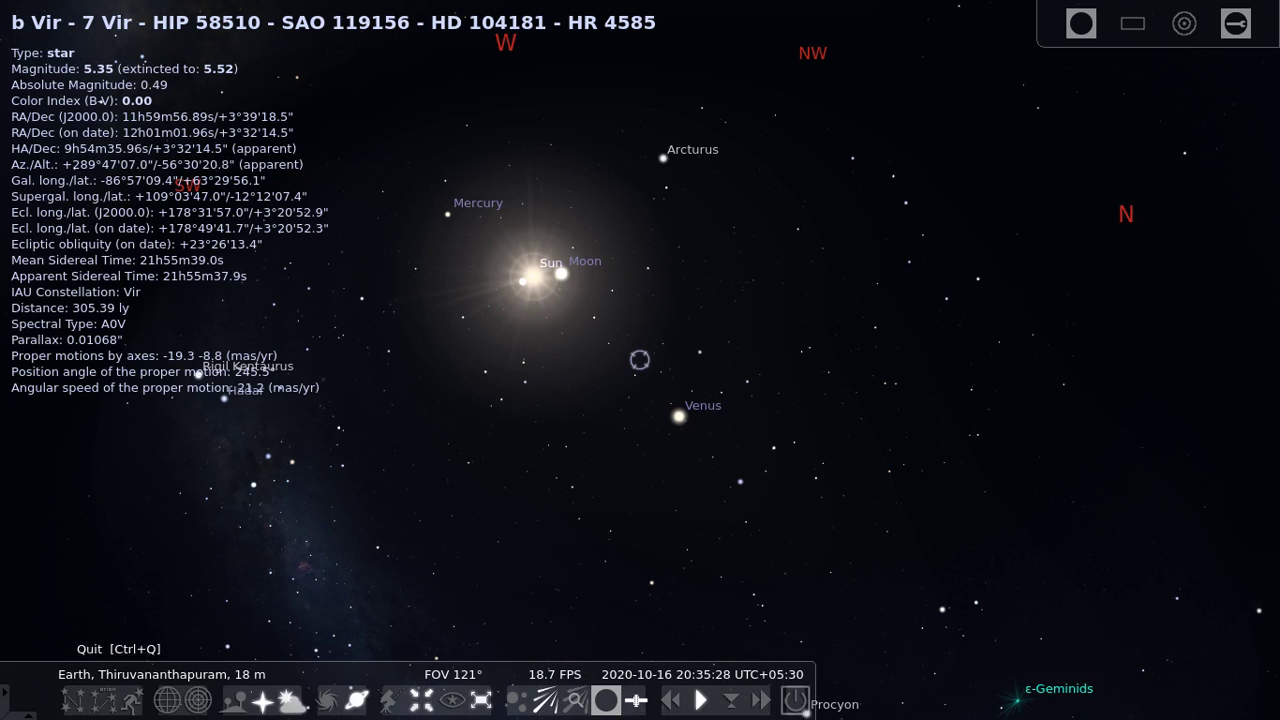
left_click(797, 701)
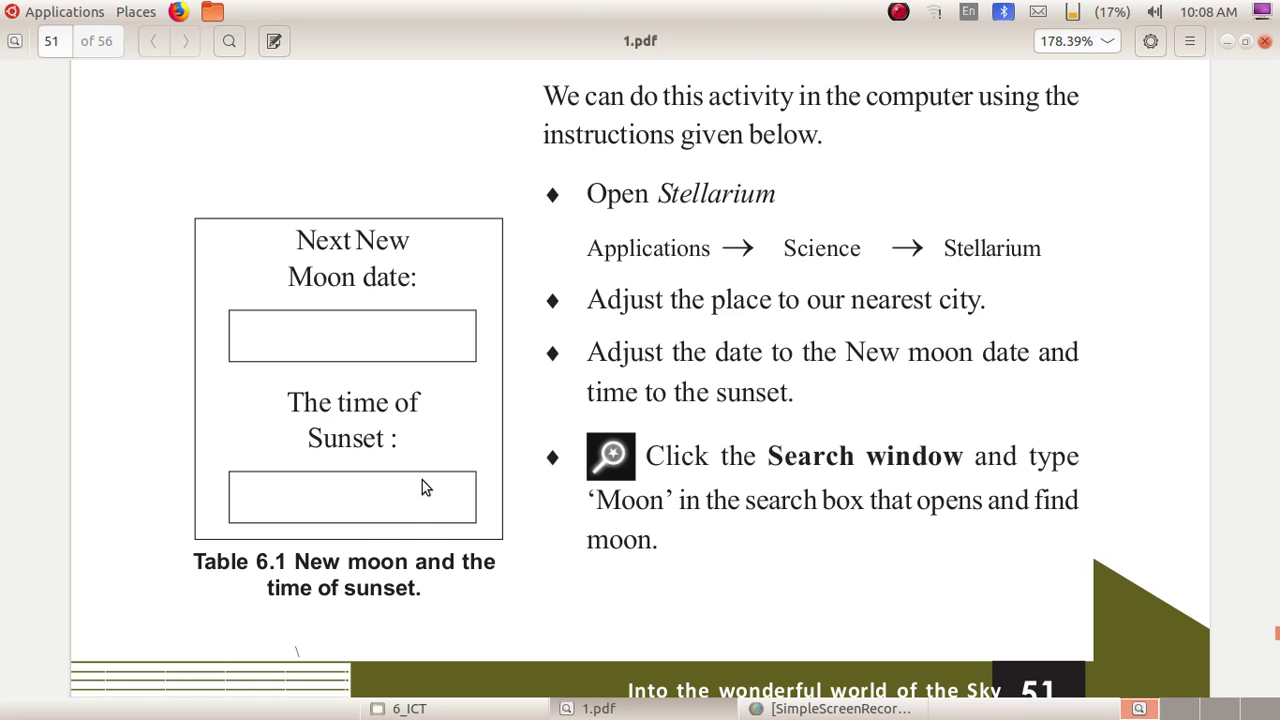
scroll(422, 487, "down", 5)
scroll(422, 487, "down", 10)
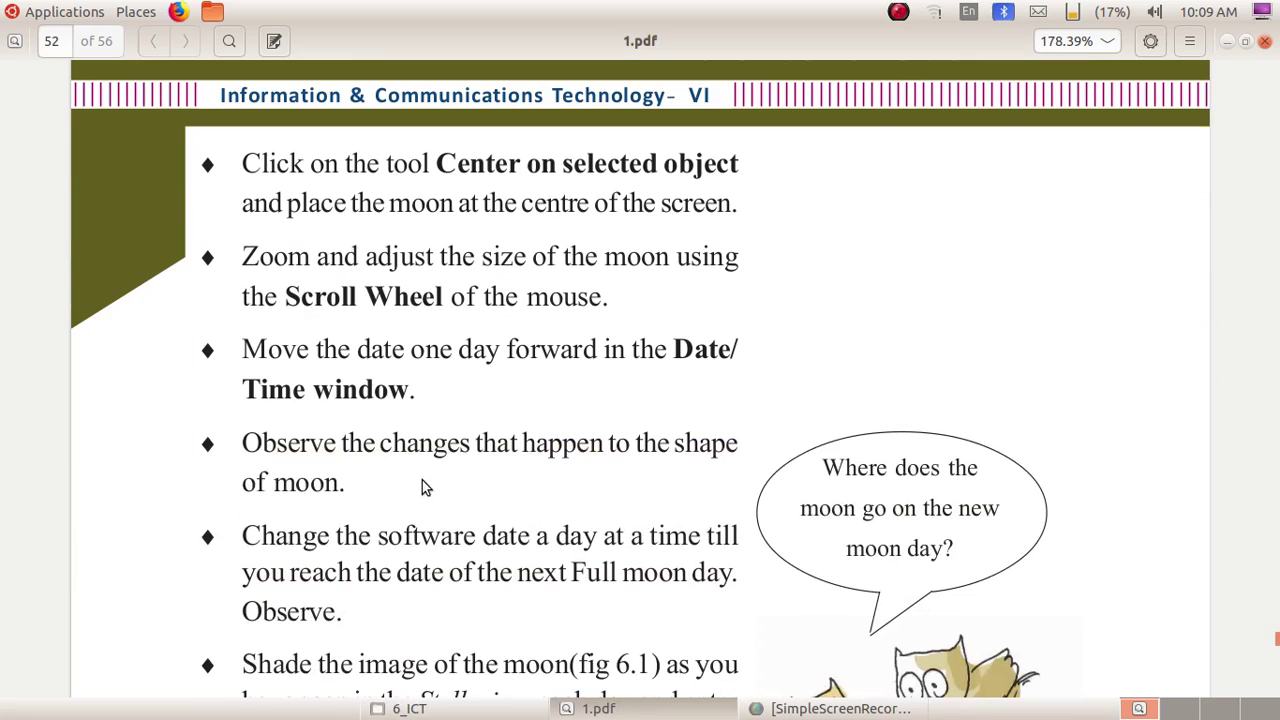